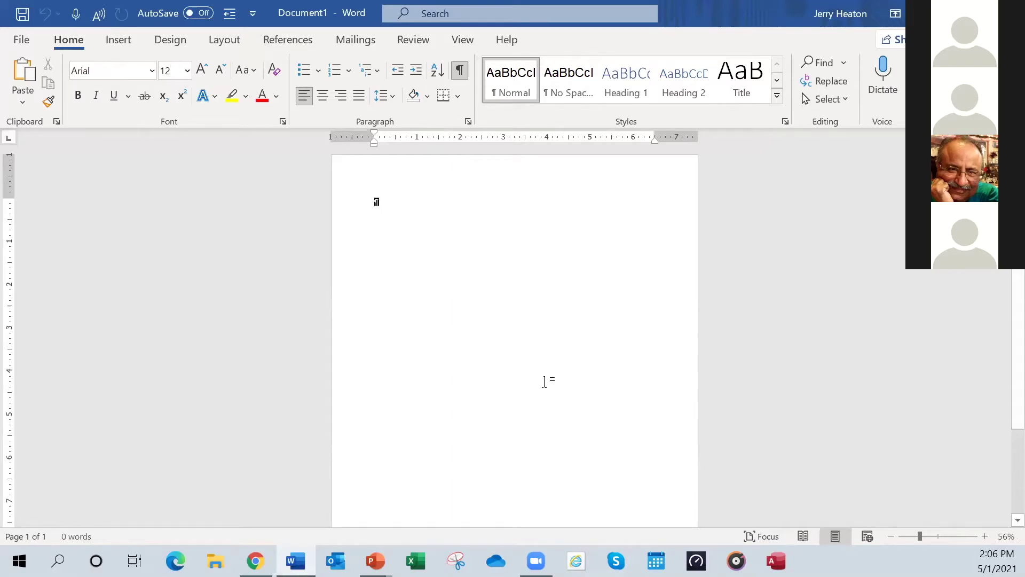
Step: Look through the font sizes available for the blank document's text without choosing one
{"action": "scroll", "coordinate": [544, 381], "scroll_direction": "up", "scroll_amount": 1}
{"action": "scroll", "coordinate": [544, 381], "scroll_direction": "up", "scroll_amount": 6}
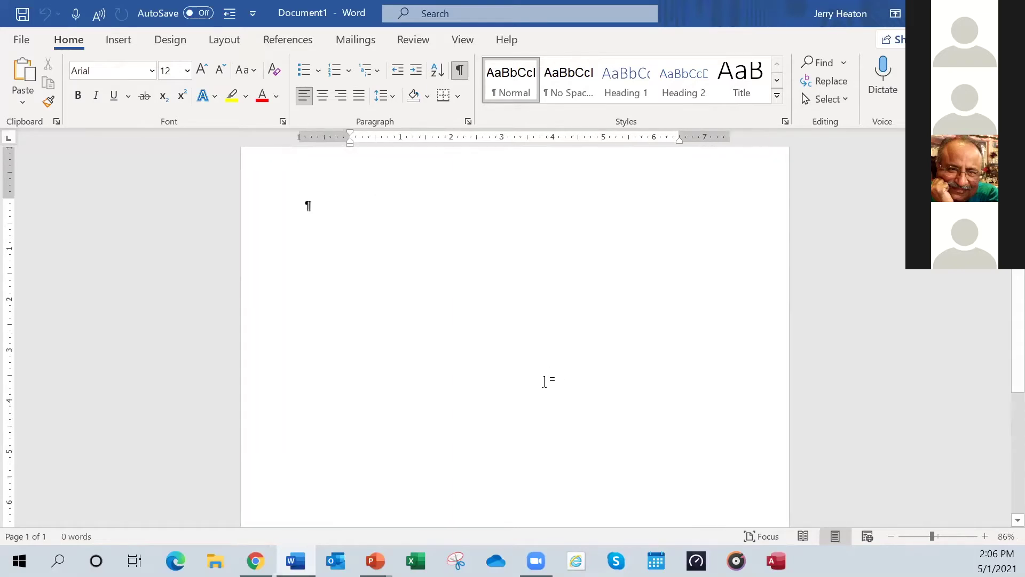
{"action": "scroll", "coordinate": [544, 381], "scroll_direction": "up", "scroll_amount": 1}
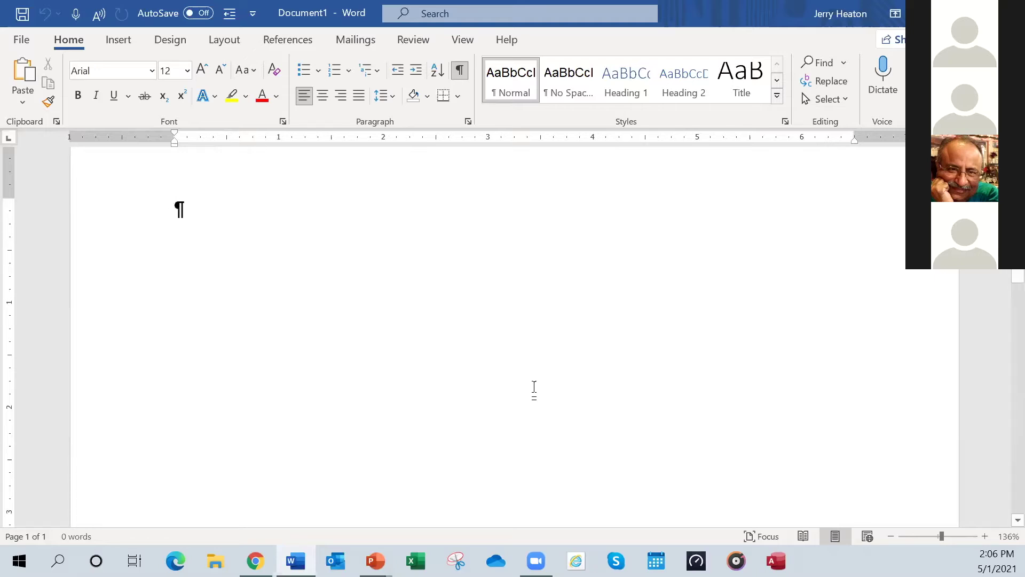
{"action": "left_click", "coordinate": [181, 71]}
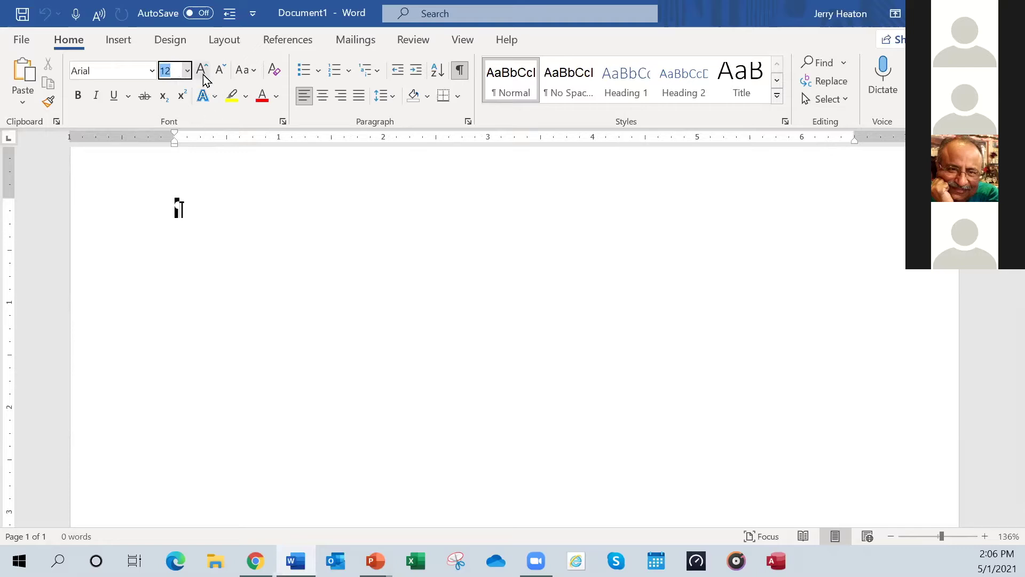
{"action": "left_click", "coordinate": [174, 71]}
{"action": "left_click", "coordinate": [187, 71]}
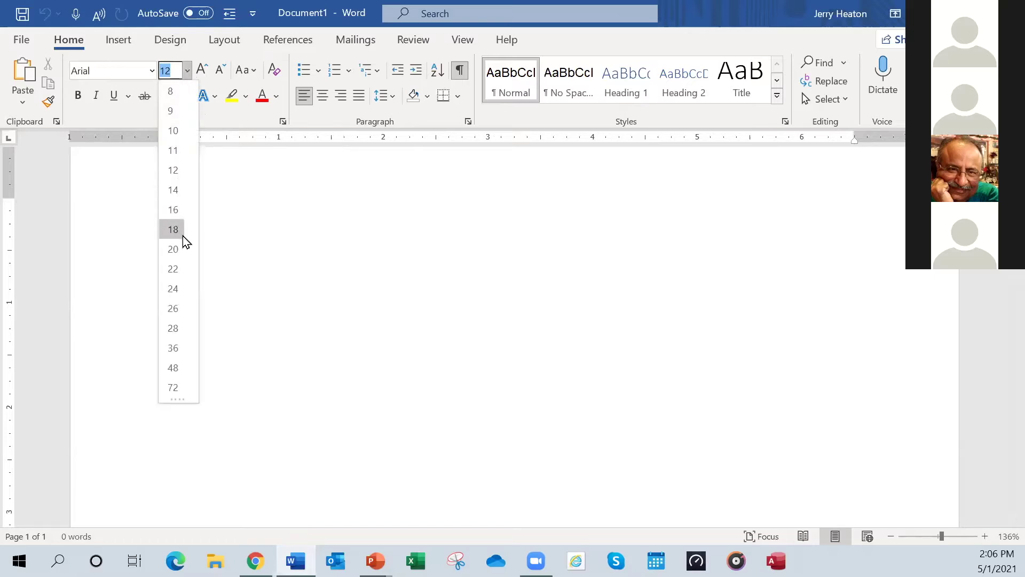
{"action": "left_click", "coordinate": [281, 227]}
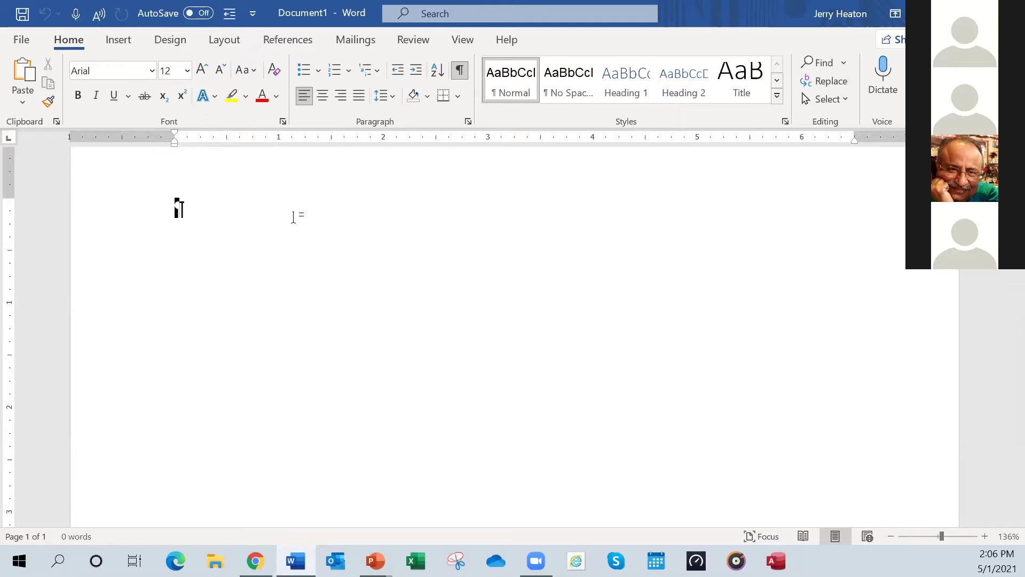
Step: Increase the blank paragraph's font size in increments beyond 36 points, and reduce it back down to 20 points
{"action": "key", "text": "ctrl+shift+period"}
{"action": "key", "text": "ctrl+shift+period"}
{"action": "key", "text": "ctrl+shift+period"}
{"action": "key", "text": "ctrl+shift+period"}
{"action": "key", "text": "ctrl+shift+period"}
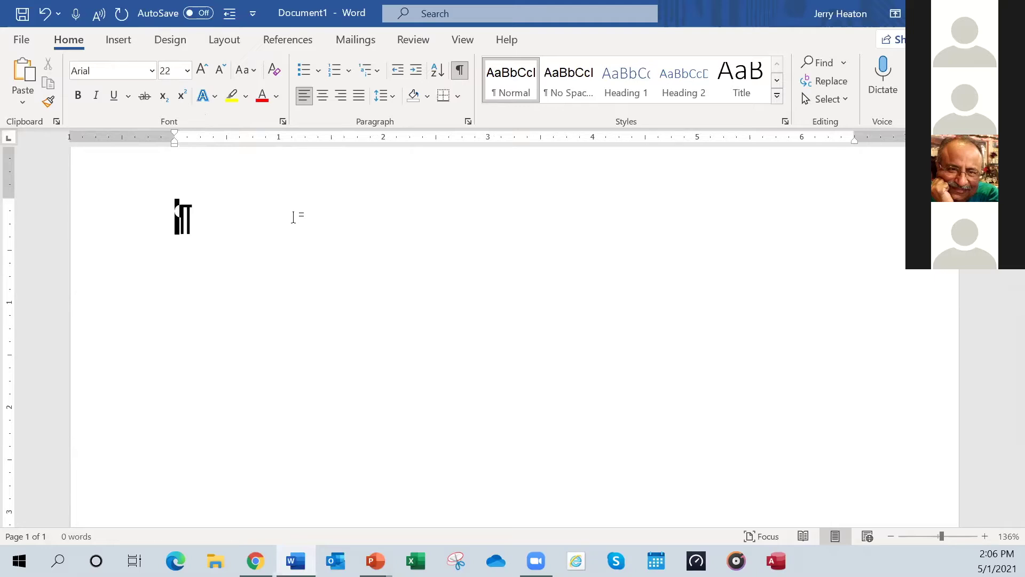
{"action": "key", "text": "ctrl+shift+period"}
{"action": "key", "text": "ctrl+shift+period"}
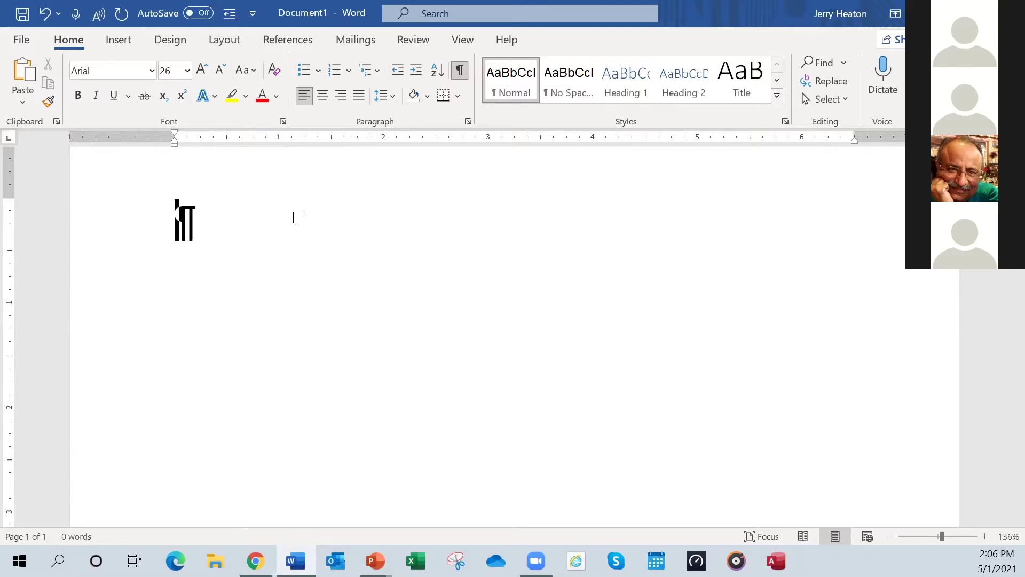
{"action": "key", "text": "ctrl+shift+period"}
{"action": "key", "text": "ctrl+shift+period"}
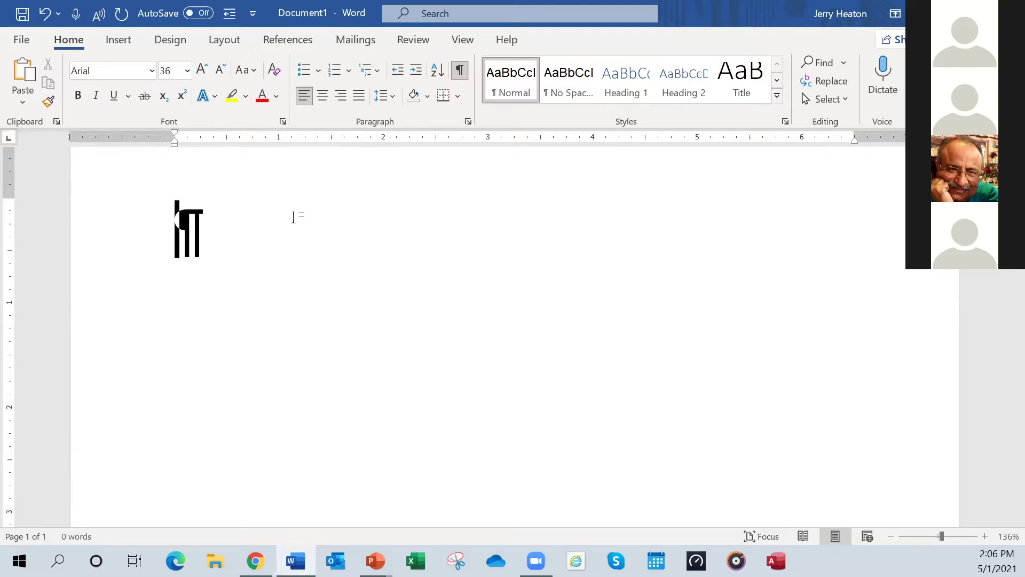
{"action": "key", "text": "ctrl+shift+period"}
{"action": "key", "text": "ctrl+shift+period"}
{"action": "key", "text": "ctrl+shift+comma"}
{"action": "key", "text": "ctrl+shift+comma"}
{"action": "key", "text": "ctrl+shift+comma"}
{"action": "key", "text": "ctrl+shift+comma"}
{"action": "key", "text": "ctrl+shift+comma"}
{"action": "key", "text": "ctrl+shift+comma"}
{"action": "key", "text": "ctrl+shift+comma"}
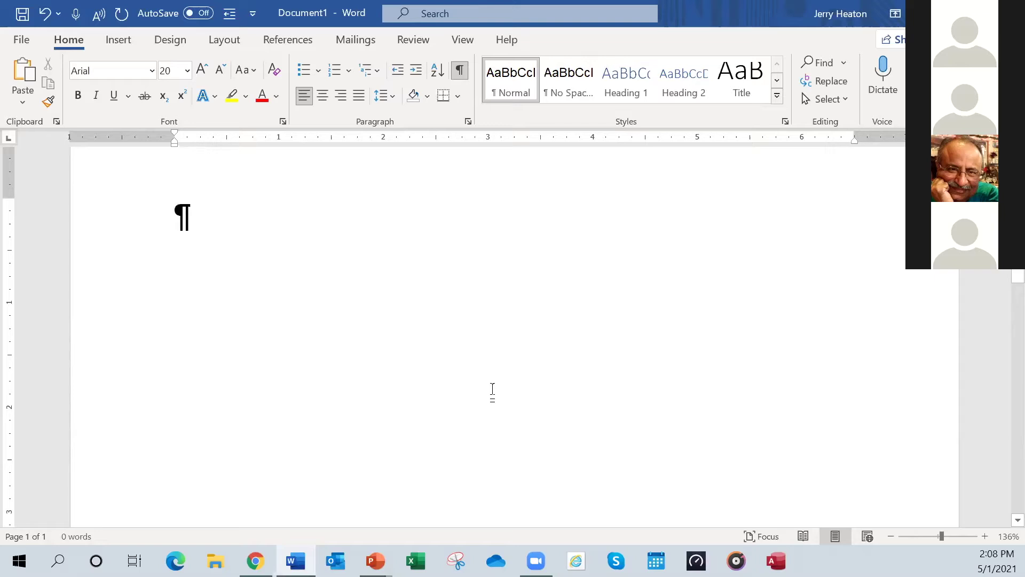
Step: Dictate two paragraphs about the Central Kentucky Computer Society, its volunteer work and its facilities, and stop dictation
{"action": "left_click", "coordinate": [883, 73]}
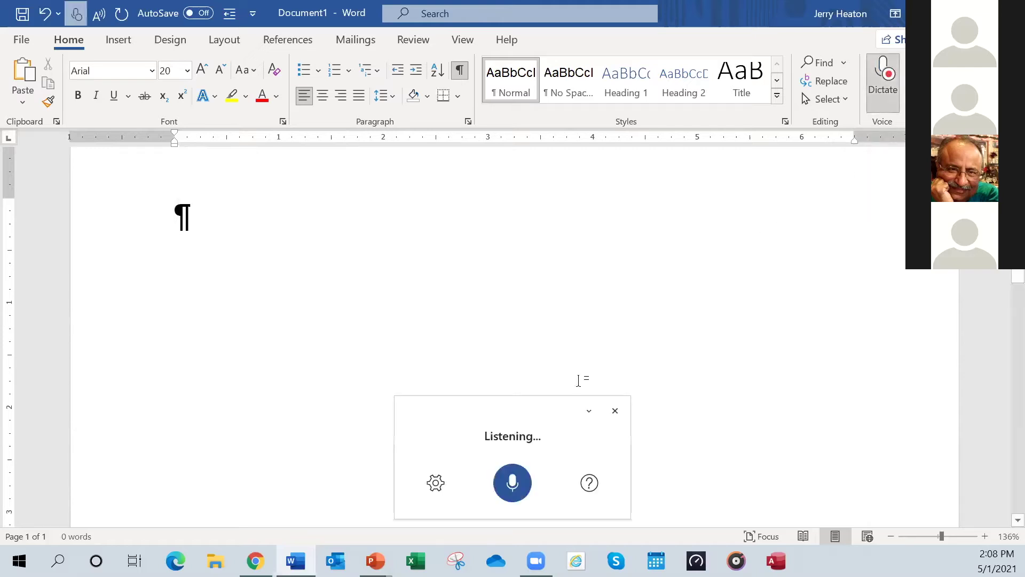
{"action": "left_click_drag", "start_coordinate": [474, 406], "coordinate": [0, 160]}
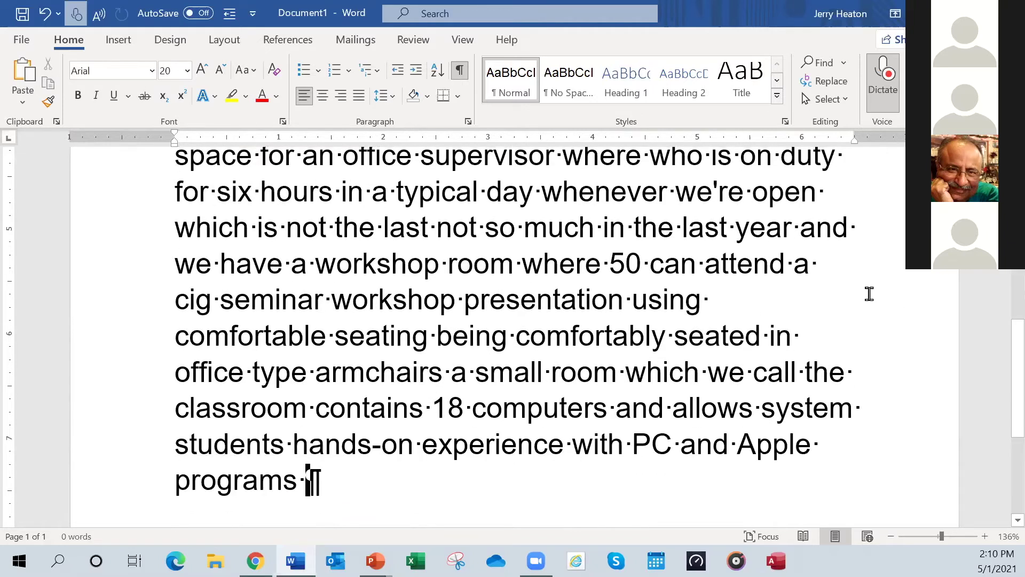
{"action": "left_click", "coordinate": [882, 77]}
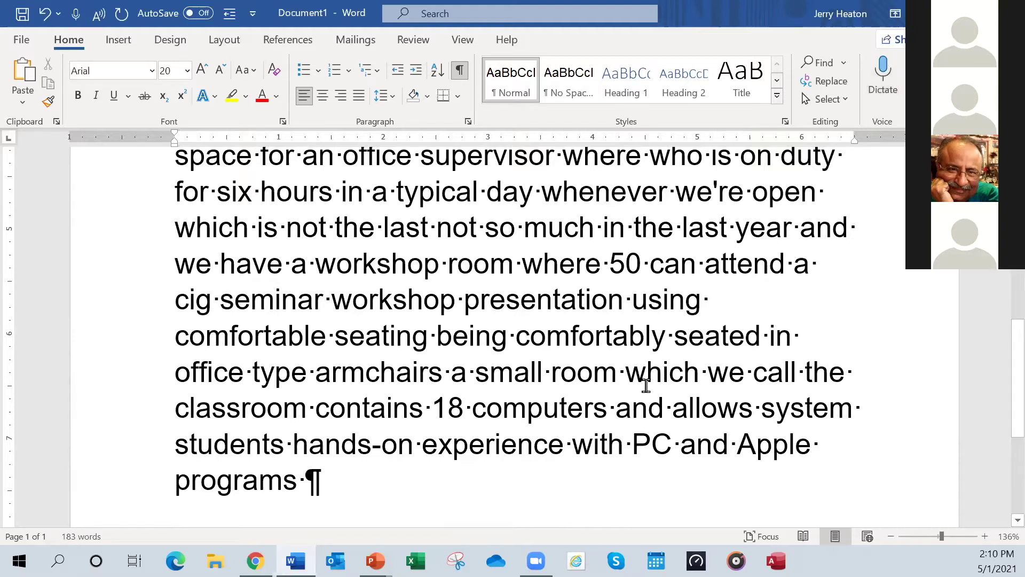
Step: Display the paused dictation controls over the document and move them back out of view
{"action": "left_click", "coordinate": [883, 77]}
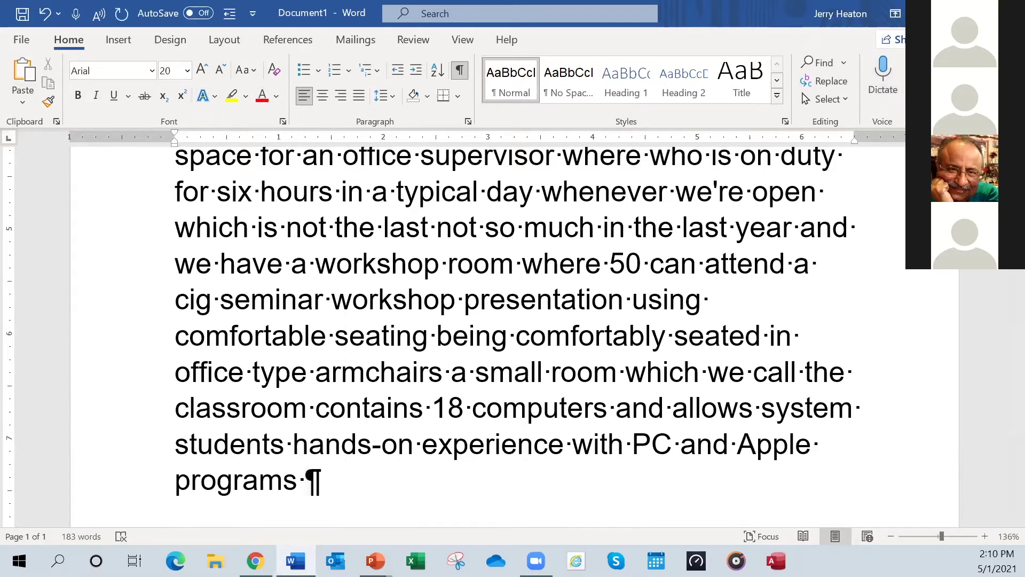
{"action": "left_click_drag", "start_coordinate": [414, 79], "coordinate": [439, 140]}
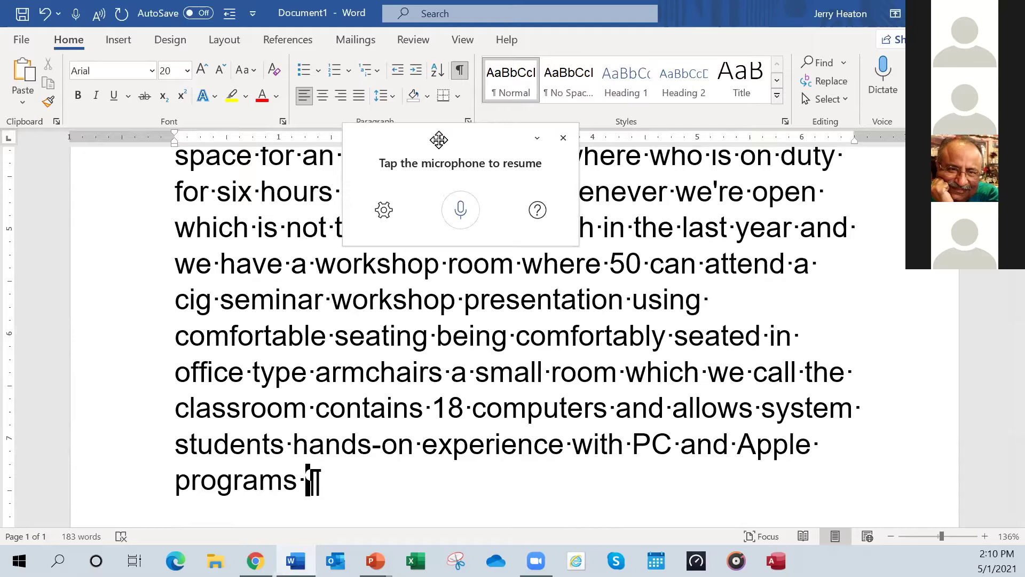
{"action": "left_click_drag", "start_coordinate": [439, 140], "coordinate": [0, 57]}
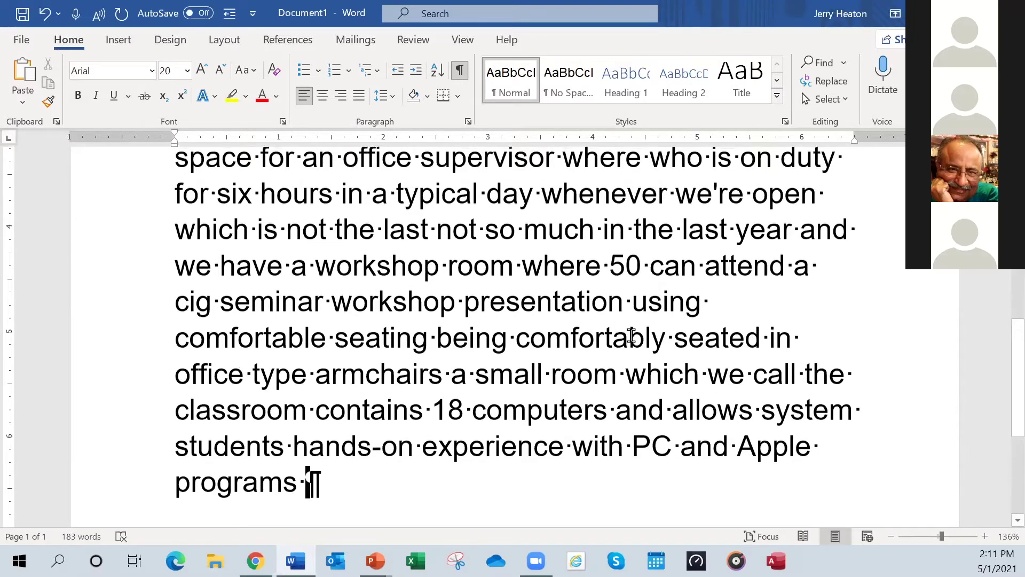
Step: Change the case of "central Kentucky computer society" in the opening sentence so each word is capitalized
{"action": "scroll", "coordinate": [629, 338], "scroll_direction": "up", "scroll_amount": 10}
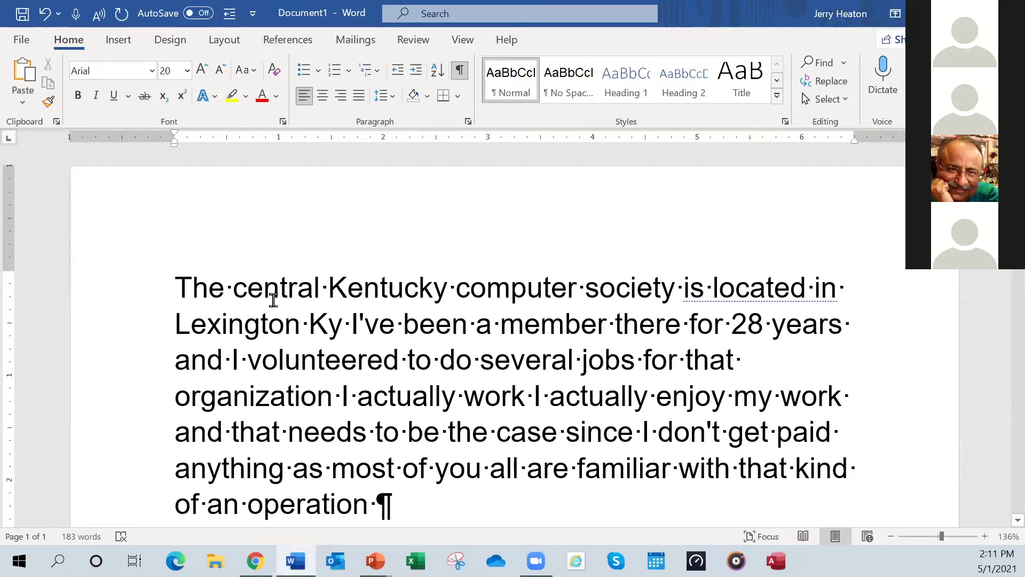
{"action": "left_click_drag", "start_coordinate": [238, 292], "coordinate": [562, 298]}
{"action": "left_click_drag", "start_coordinate": [620, 310], "coordinate": [655, 283]}
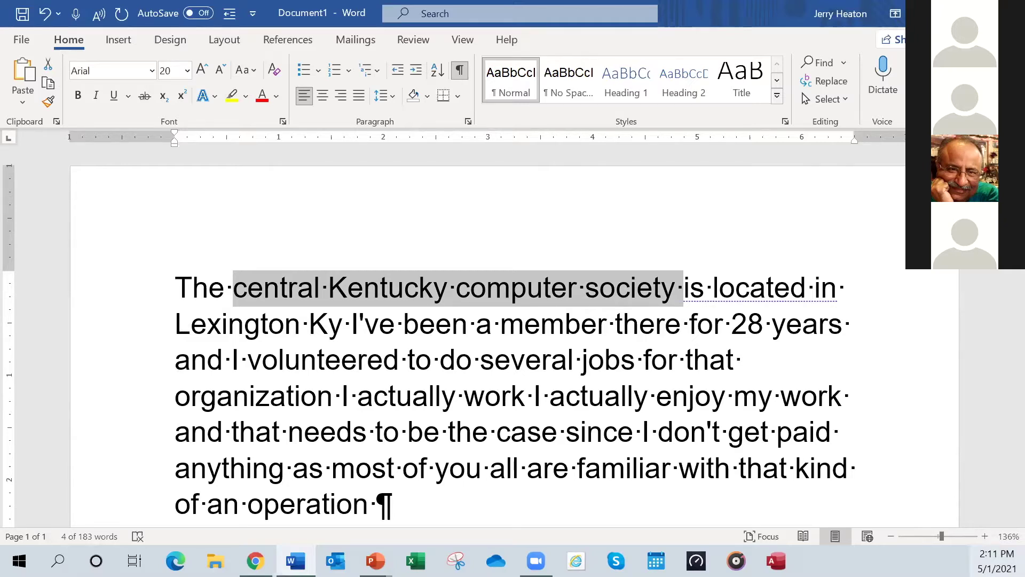
{"action": "key", "text": "shift+F3"}
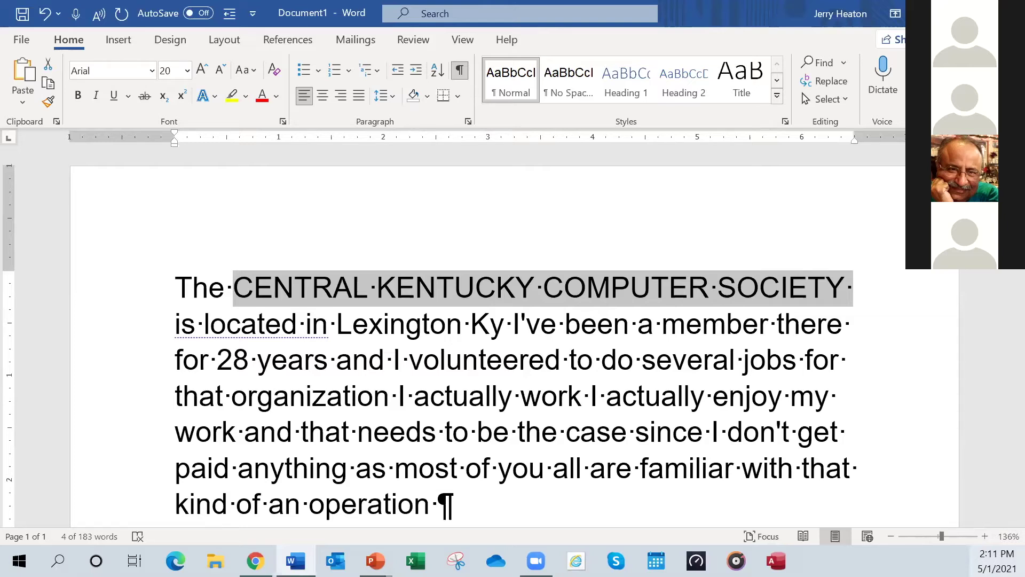
{"action": "key", "text": "shift+F3"}
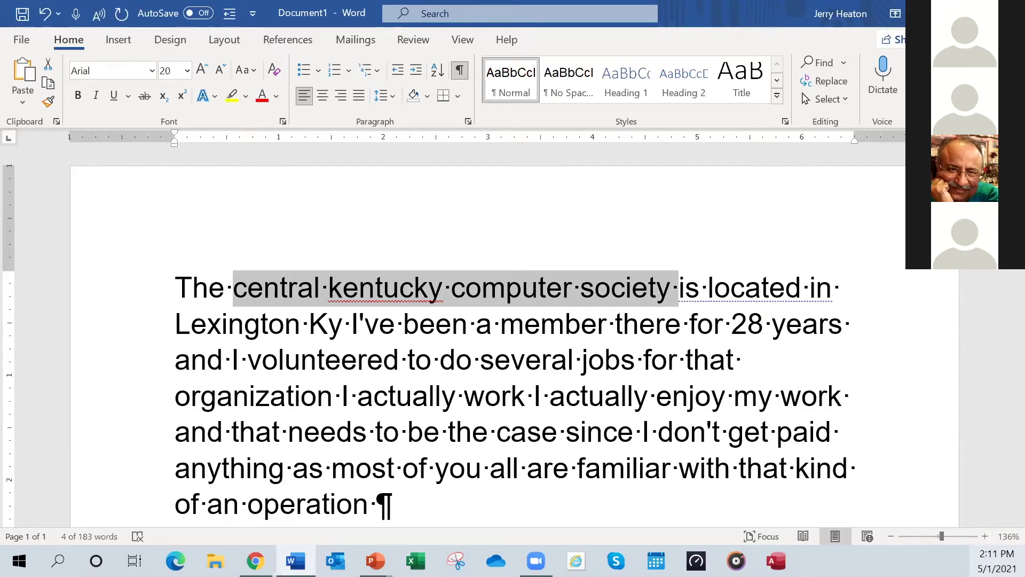
{"action": "key", "text": "shift+F3"}
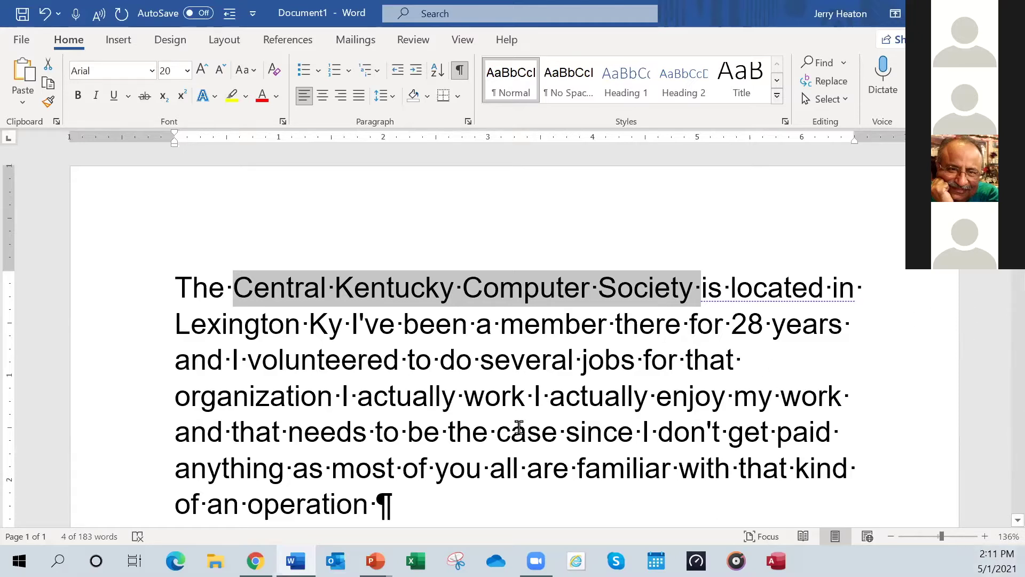
Step: Add a period after "organization" and delete the repeated words "work I actually" in the first paragraph
{"action": "scroll", "coordinate": [460, 389], "scroll_direction": "down", "scroll_amount": 1}
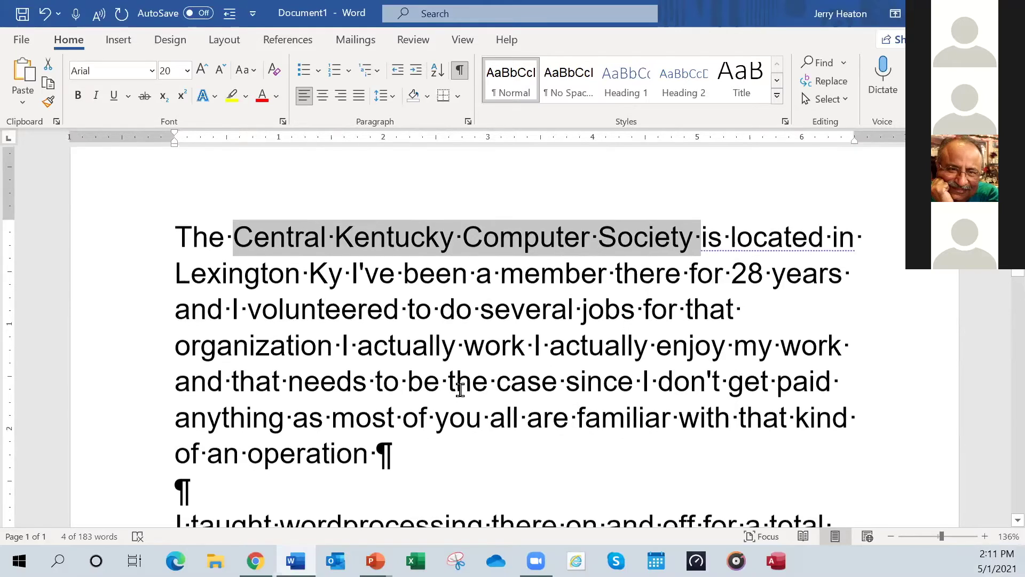
{"action": "scroll", "coordinate": [460, 388], "scroll_direction": "down", "scroll_amount": 1}
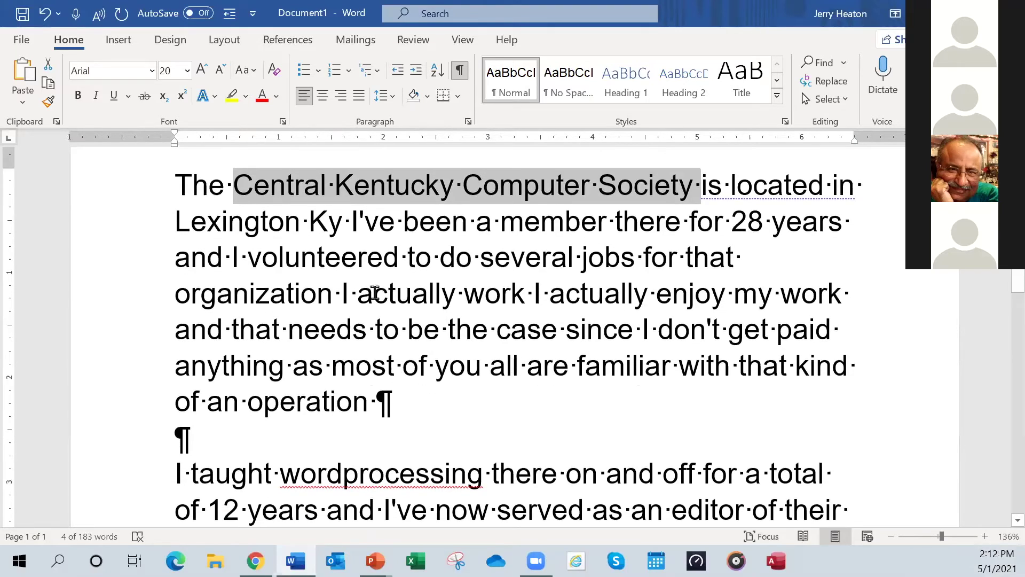
{"action": "left_click", "coordinate": [329, 298]}
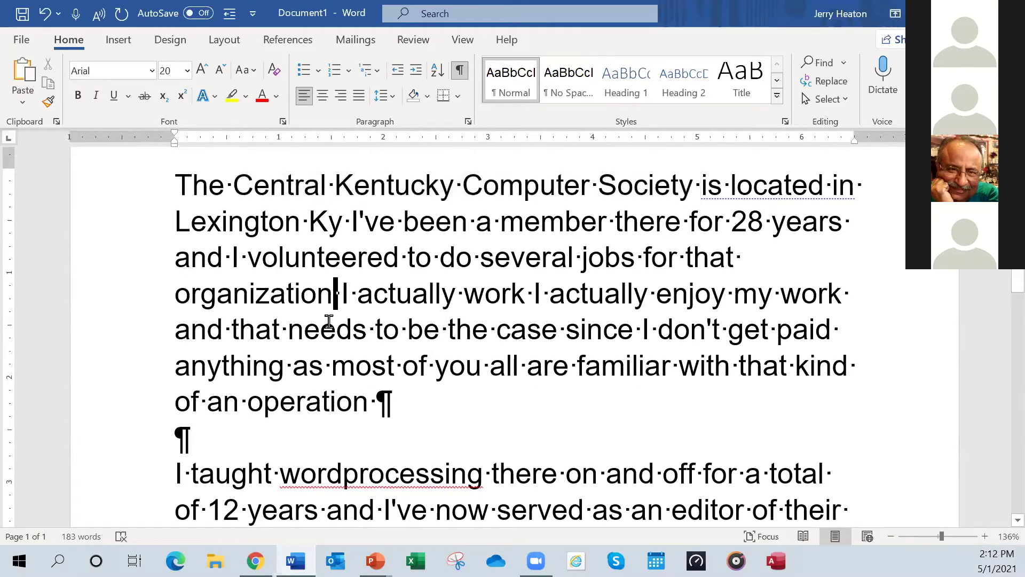
{"action": "type", "text": "."}
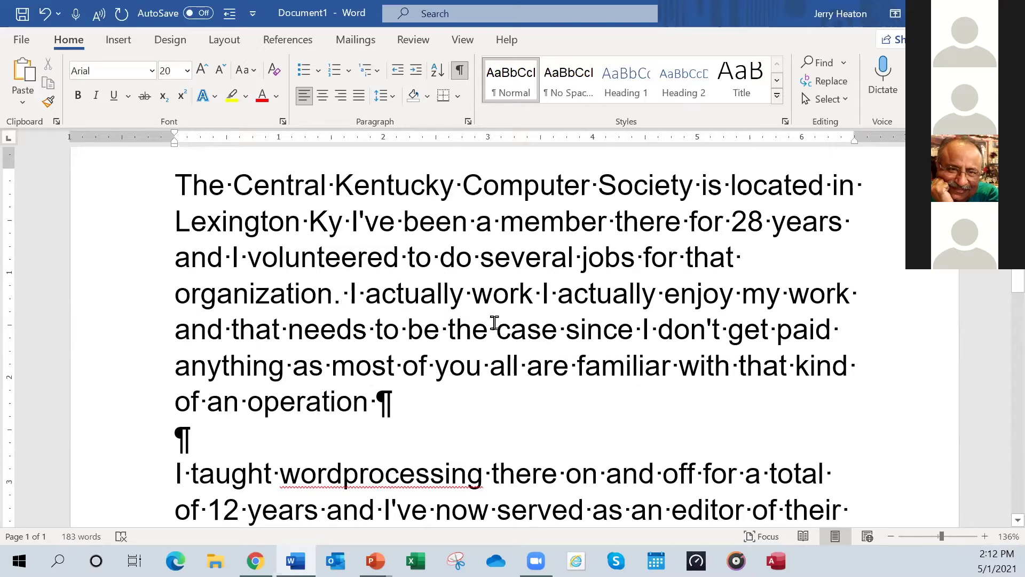
{"action": "left_click_drag", "start_coordinate": [473, 291], "coordinate": [595, 310]}
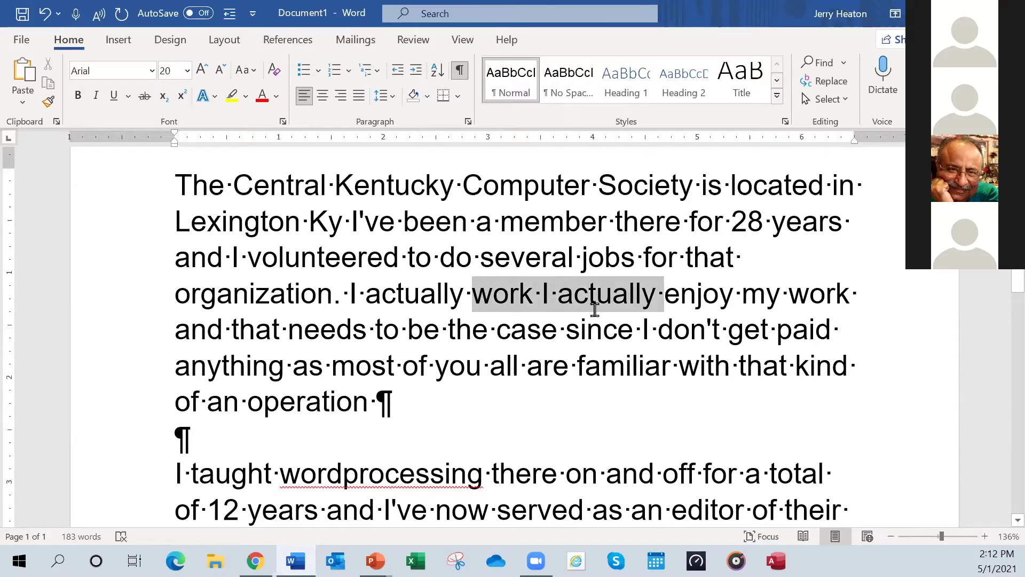
{"action": "key", "text": "Delete"}
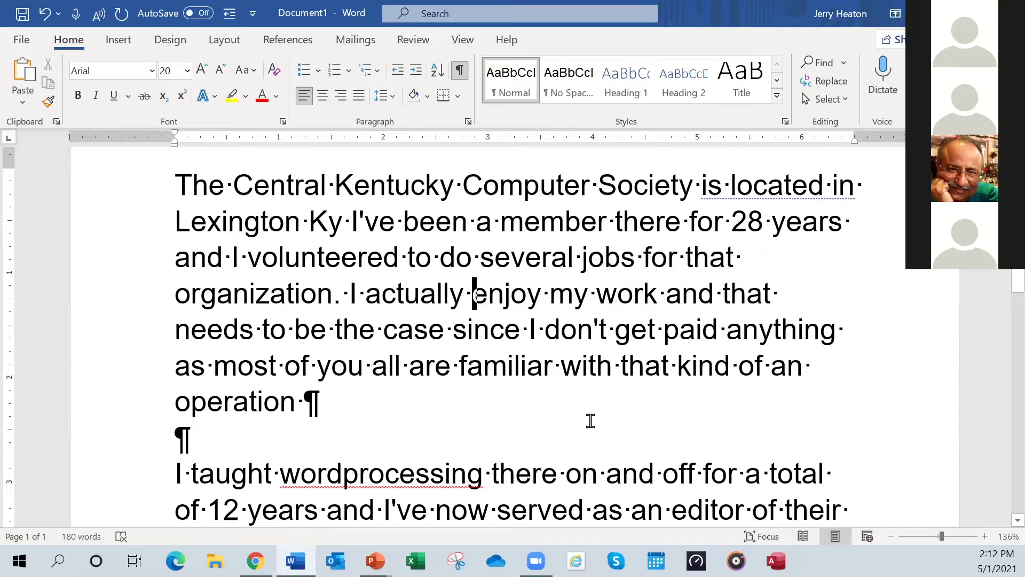
Step: Replace the misheard word "cig" before "seminar workshop presentation" with "SIG" in the second paragraph
{"action": "scroll", "coordinate": [405, 343], "scroll_direction": "down", "scroll_amount": 3}
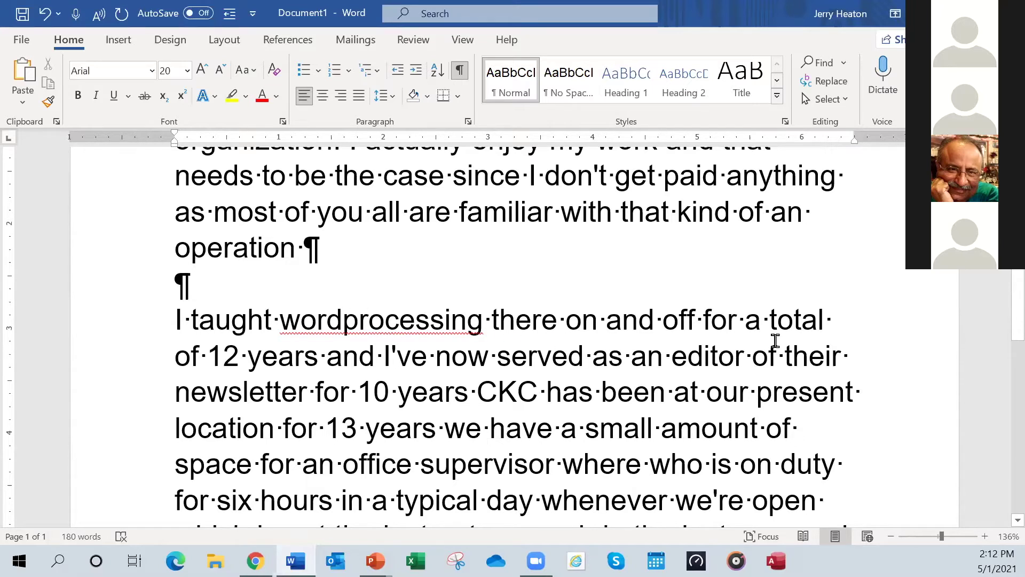
{"action": "scroll", "coordinate": [302, 240], "scroll_direction": "down", "scroll_amount": 2}
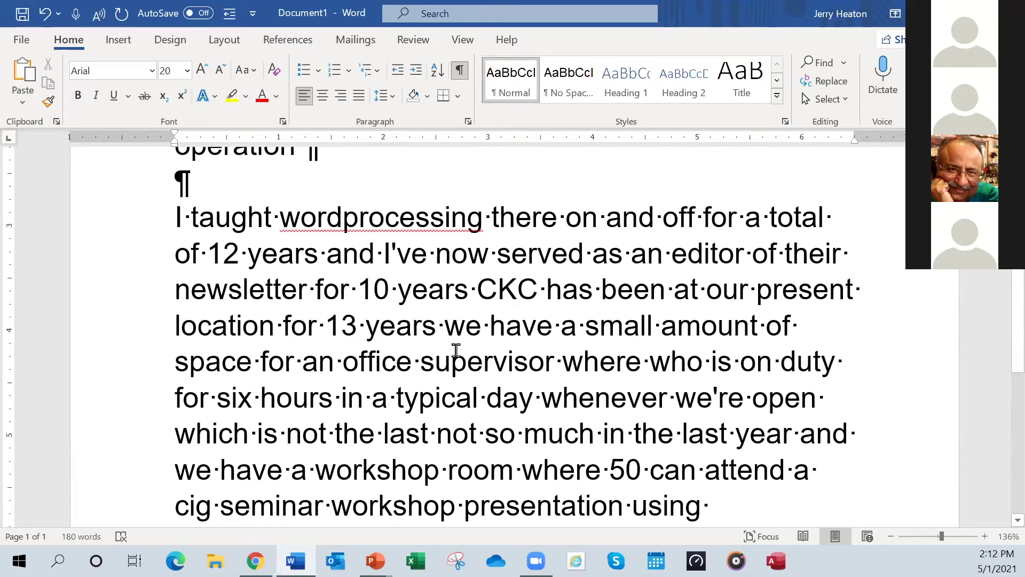
{"action": "scroll", "coordinate": [490, 347], "scroll_direction": "down", "scroll_amount": 1}
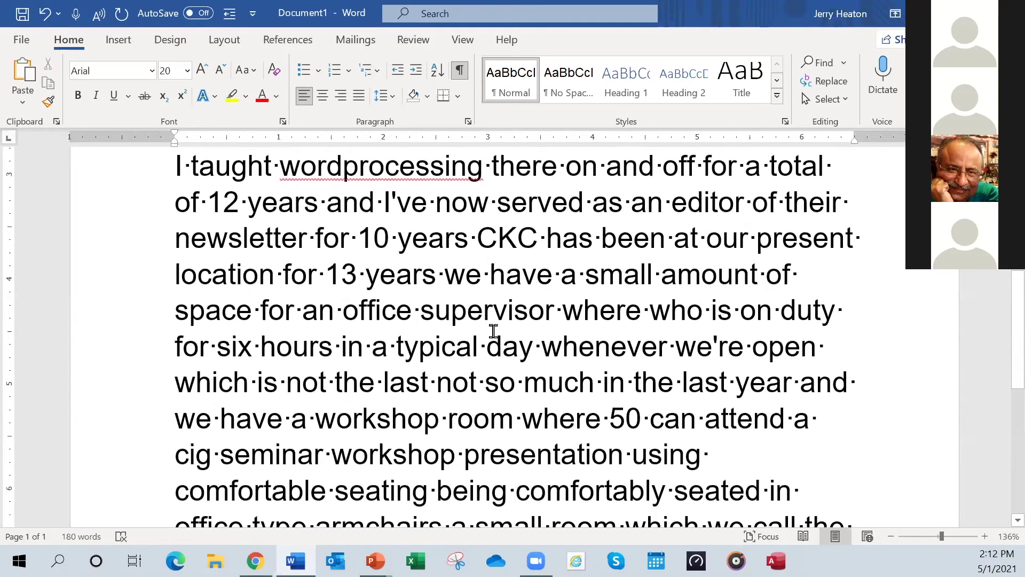
{"action": "scroll", "coordinate": [493, 332], "scroll_direction": "down", "scroll_amount": 1}
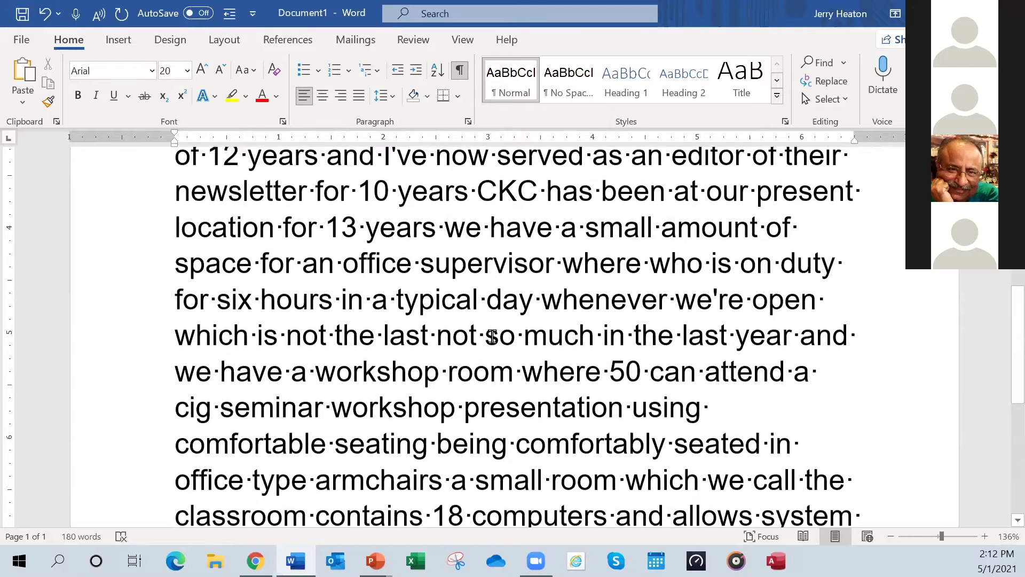
{"action": "scroll", "coordinate": [506, 359], "scroll_direction": "down", "scroll_amount": 2}
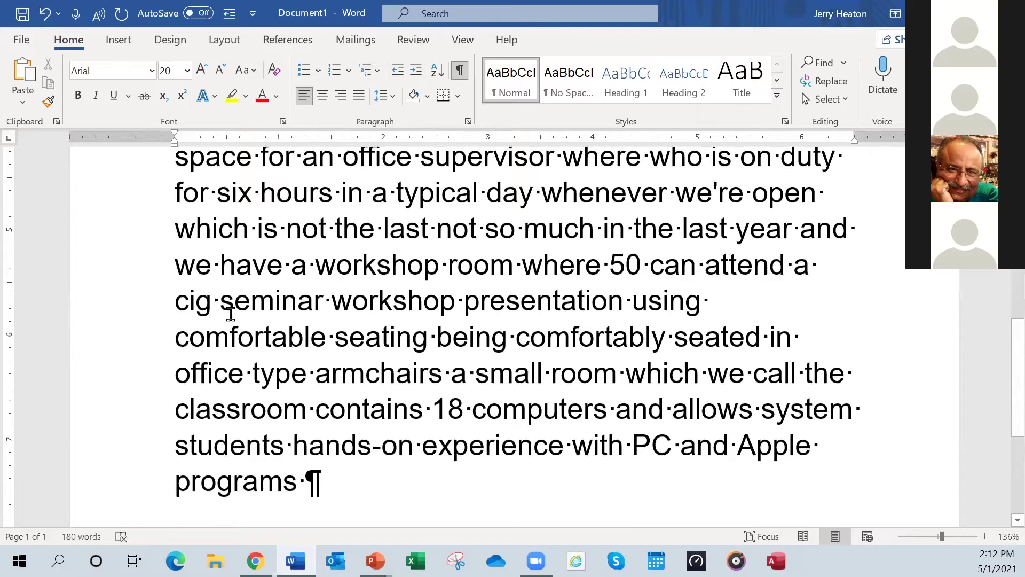
{"action": "left_click", "coordinate": [194, 304]}
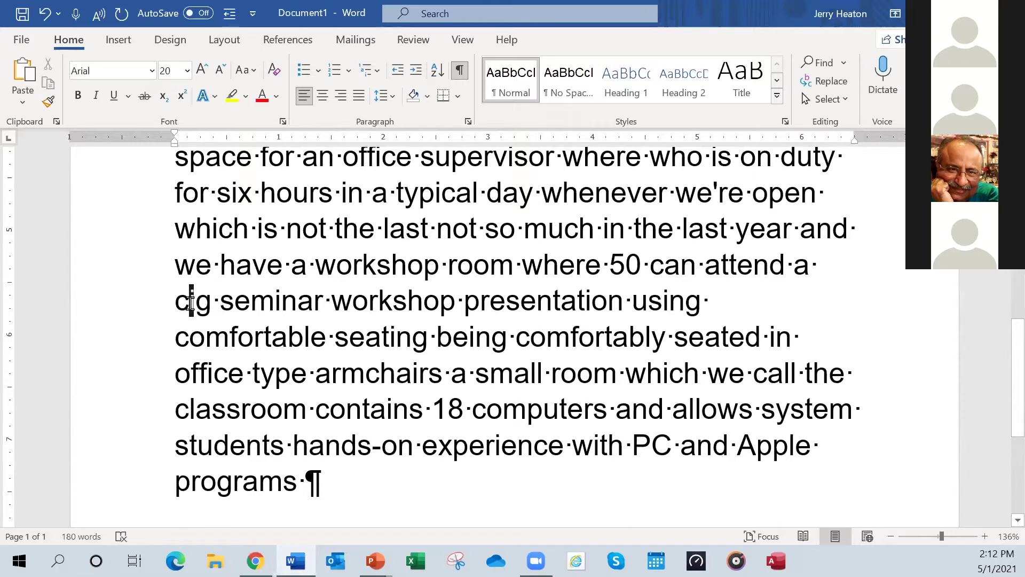
{"action": "double_click", "coordinate": [192, 307]}
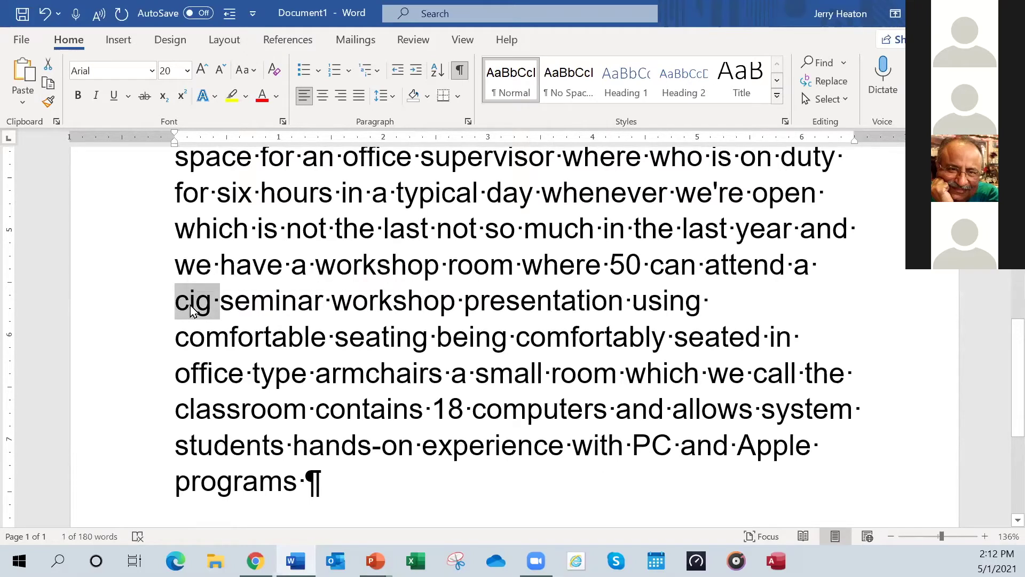
{"action": "type", "text": "SIG"}
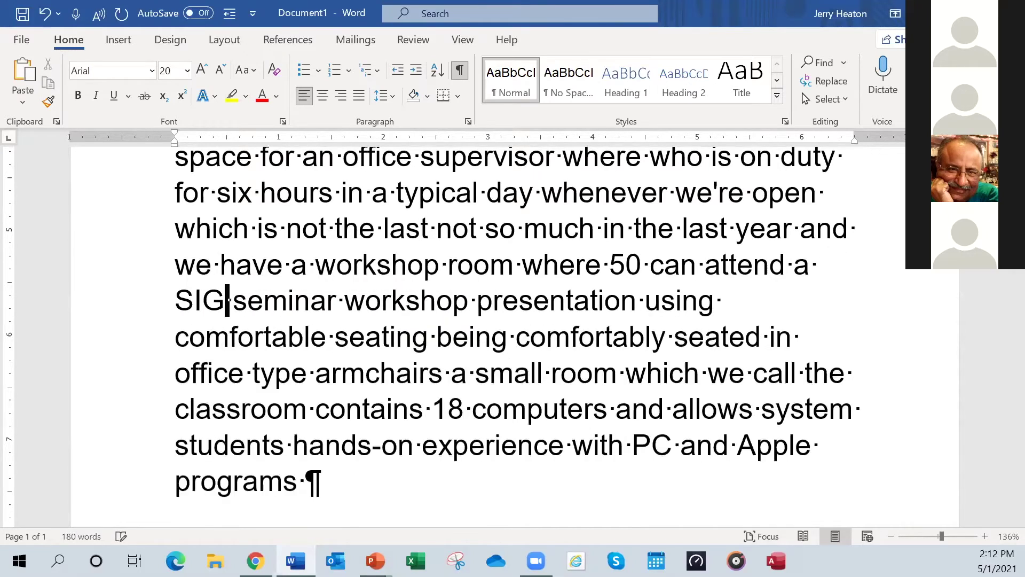
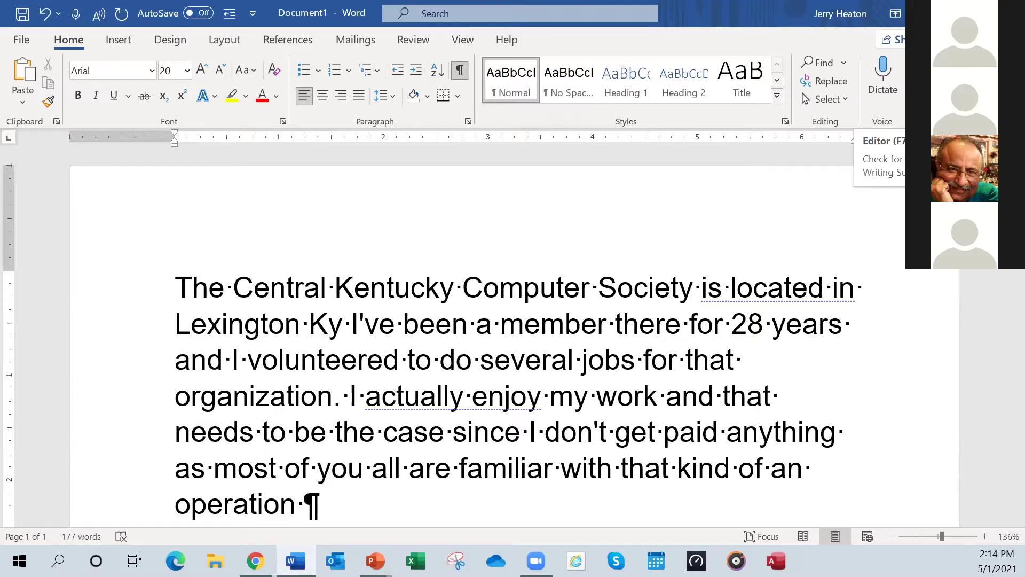
Step: Check the document with Editor and accept the spelling suggestion "word processing" in the second paragraph
{"action": "key", "text": "F7"}
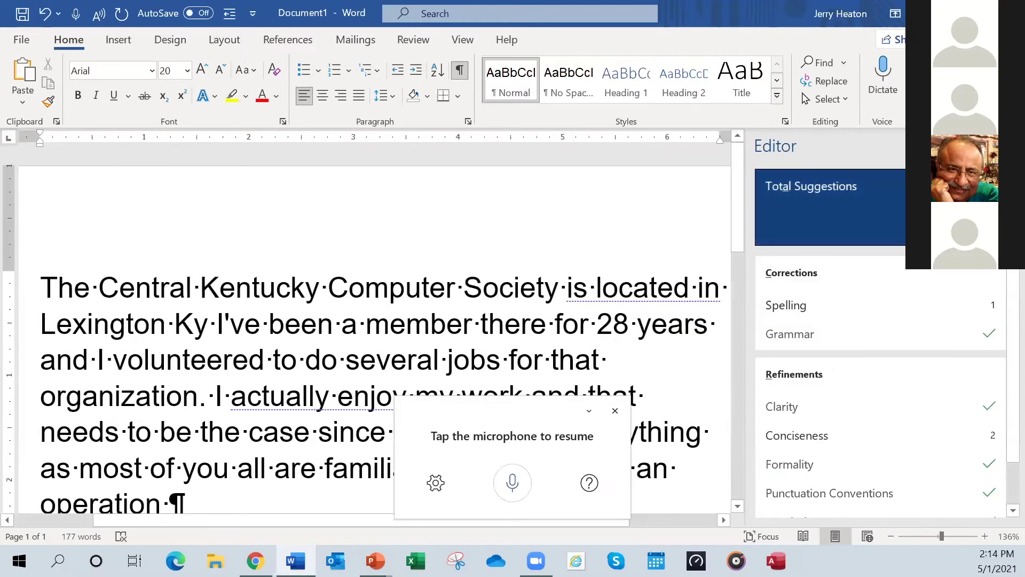
{"action": "left_click", "coordinate": [797, 306]}
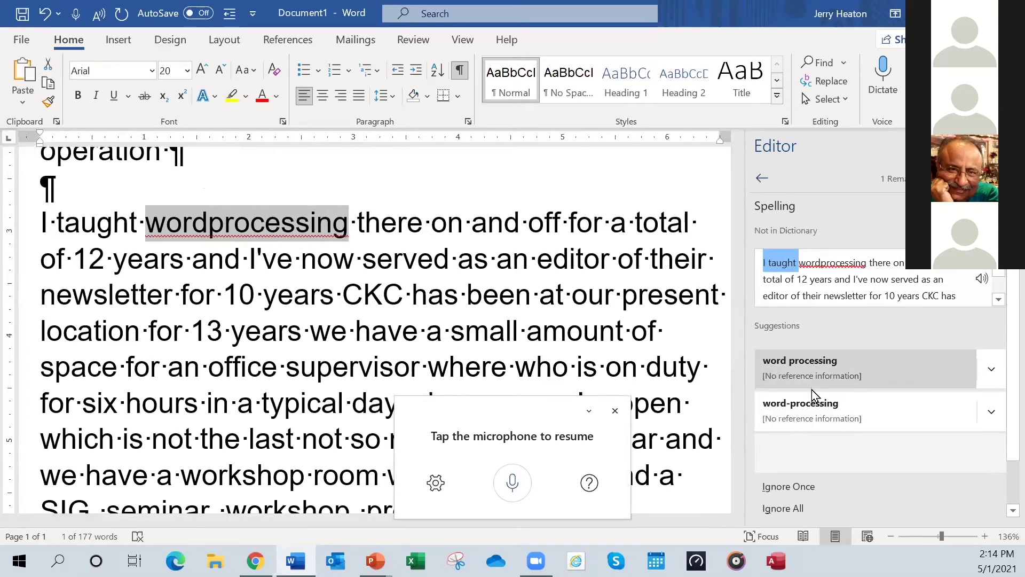
{"action": "left_click", "coordinate": [794, 368]}
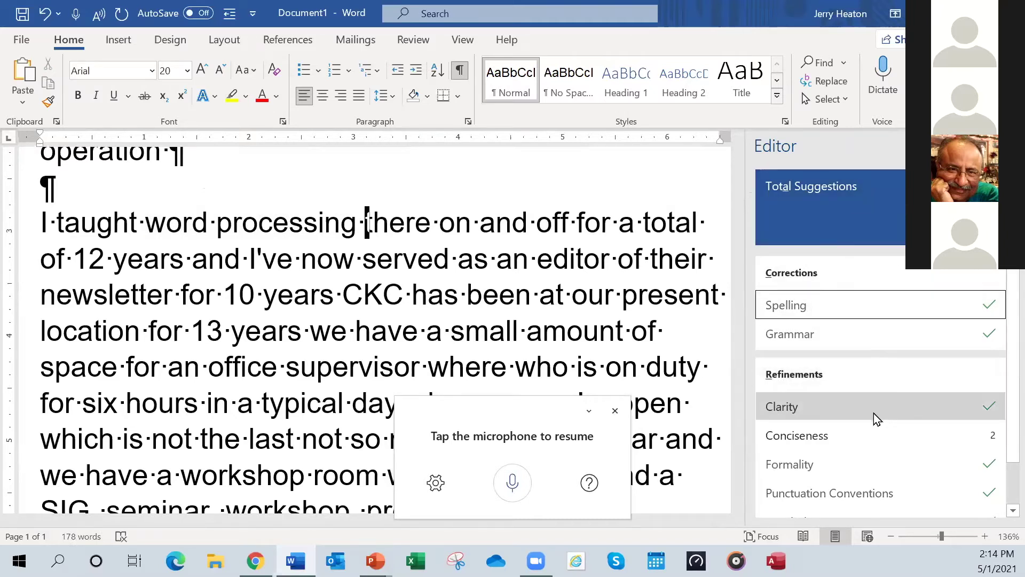
Step: Accept the Conciseness suggestions "is in" and "enjoy" in the first paragraph
{"action": "left_click", "coordinate": [799, 436]}
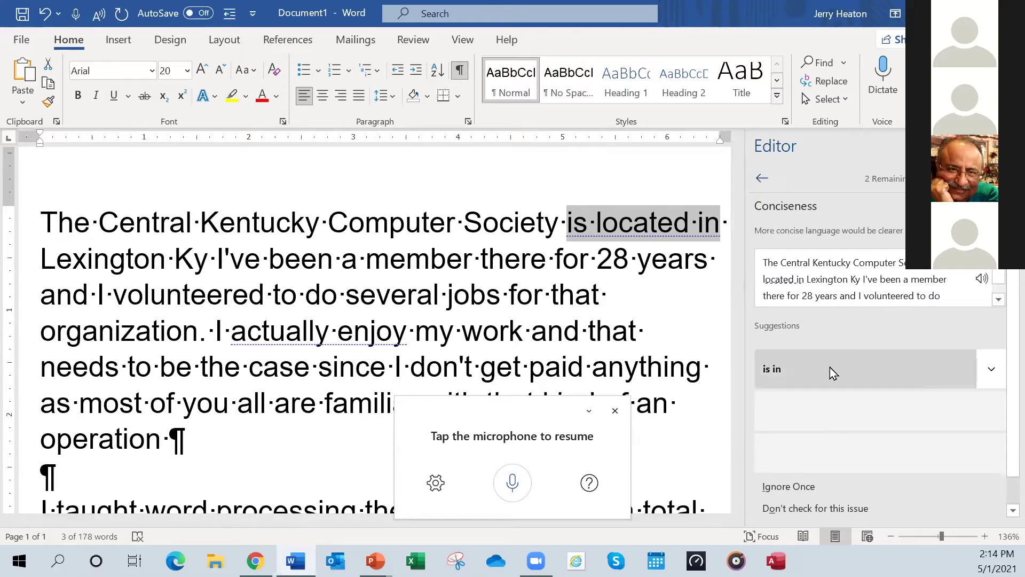
{"action": "left_click", "coordinate": [771, 367]}
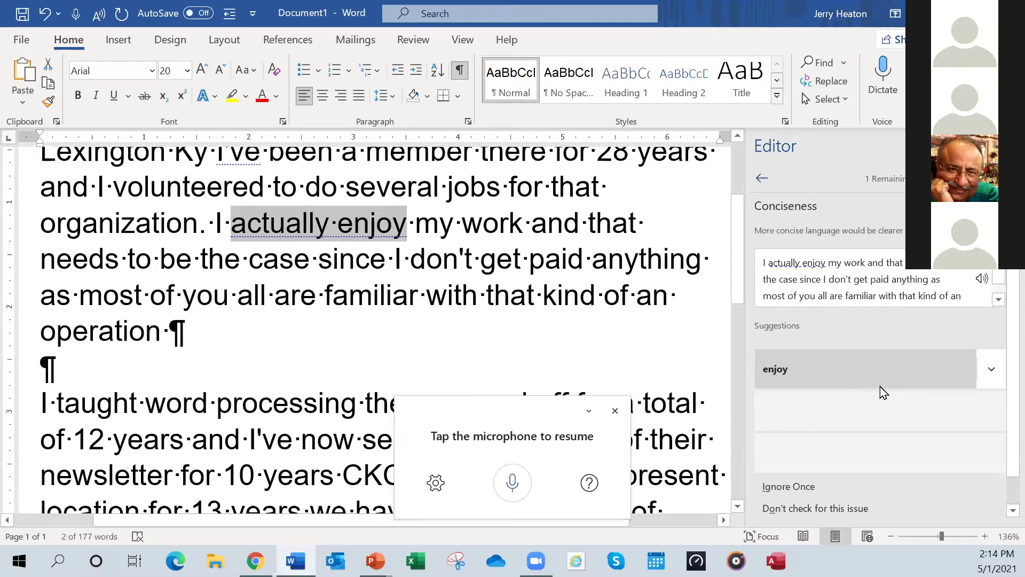
{"action": "left_click", "coordinate": [778, 371]}
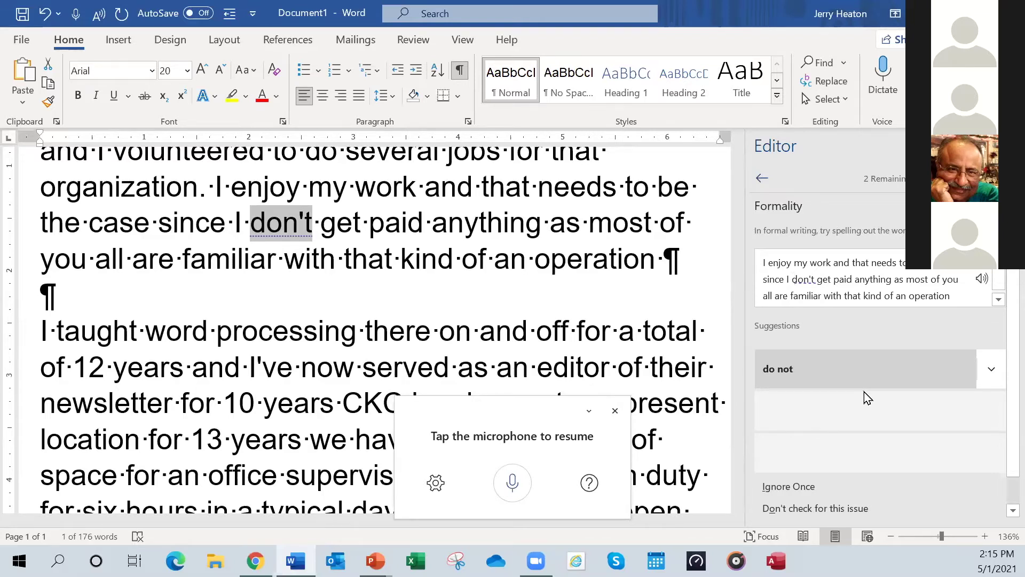
Step: Accept the Formality suggestions "do not" and "I have" in the first paragraph, and dismiss the dictation controls
{"action": "left_click", "coordinate": [777, 375]}
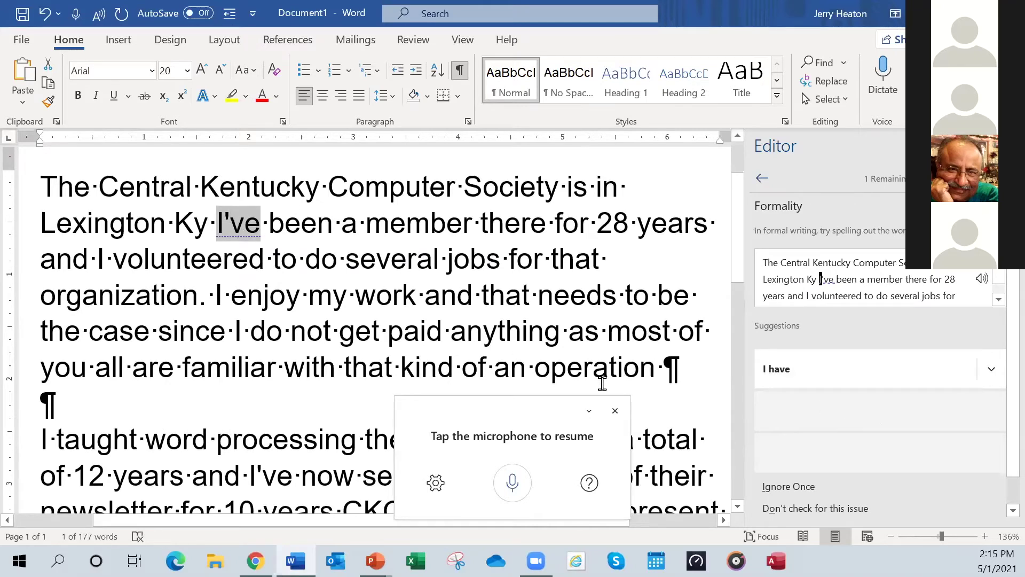
{"action": "left_click", "coordinate": [790, 379]}
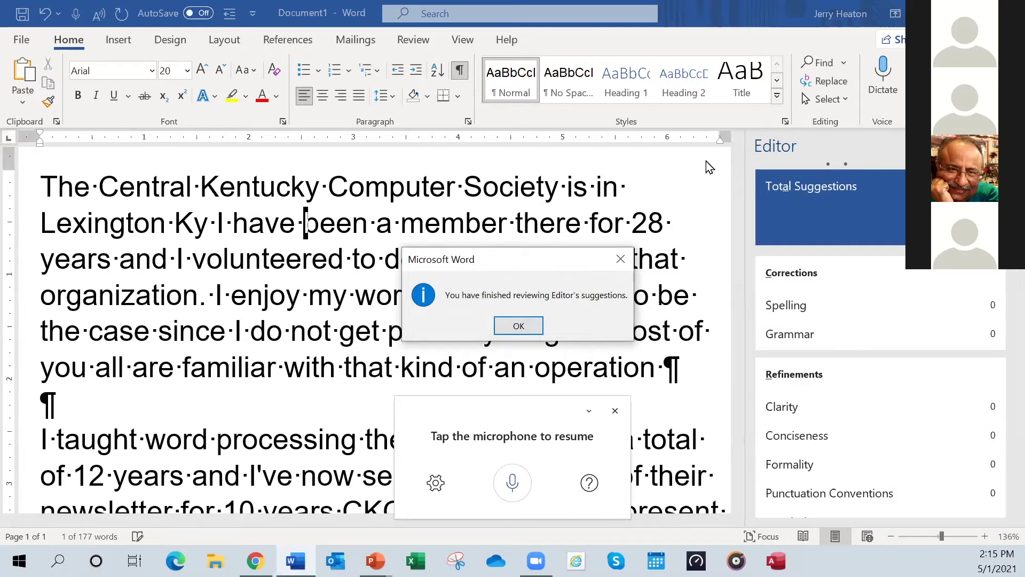
{"action": "left_click", "coordinate": [518, 328]}
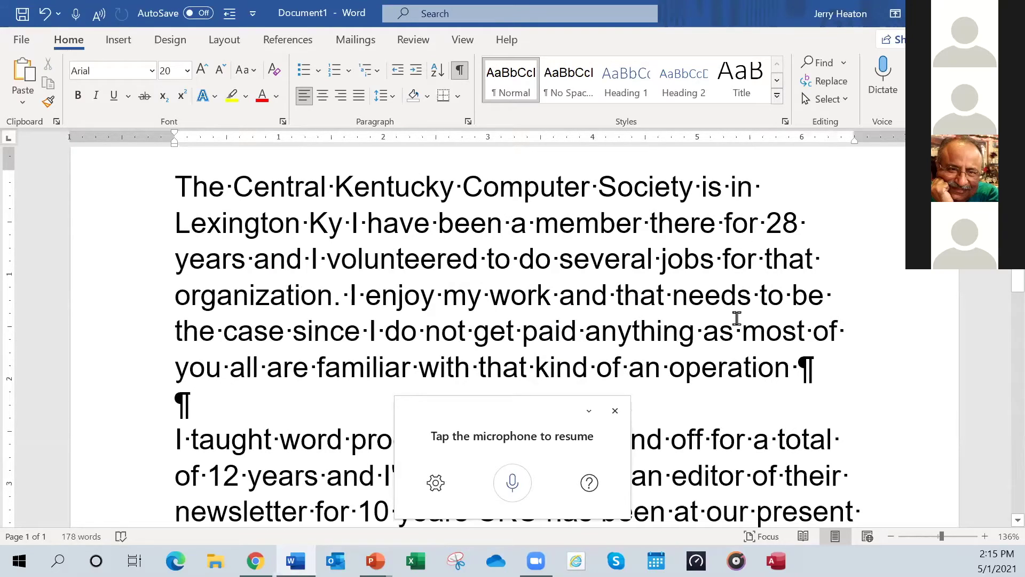
{"action": "left_click", "coordinate": [615, 410]}
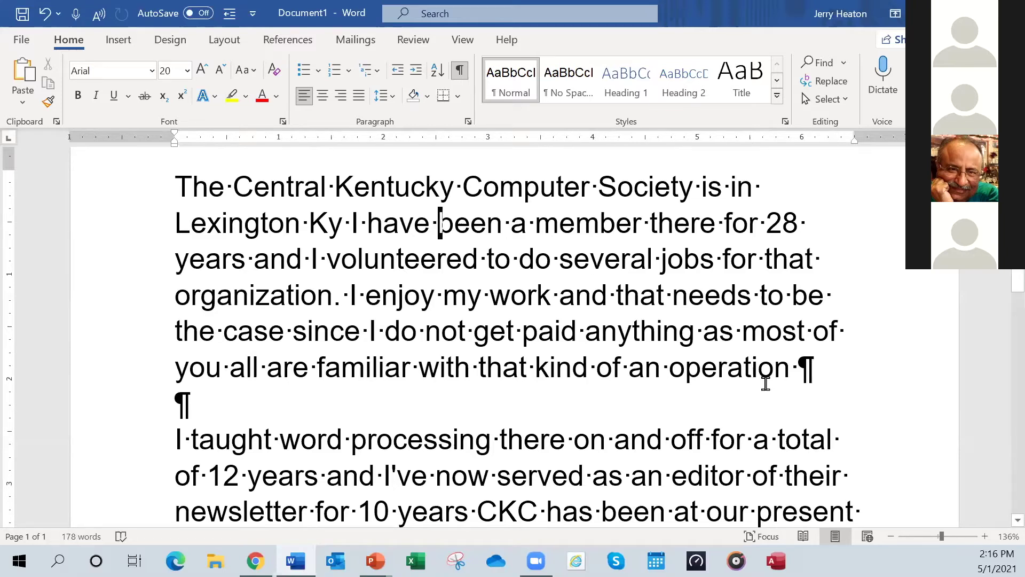
Step: Look over the corrected dictated text, then close Document1 without saving it
{"action": "scroll", "coordinate": [758, 381], "scroll_direction": "down", "scroll_amount": 5}
{"action": "scroll", "coordinate": [742, 382], "scroll_direction": "down", "scroll_amount": 6}
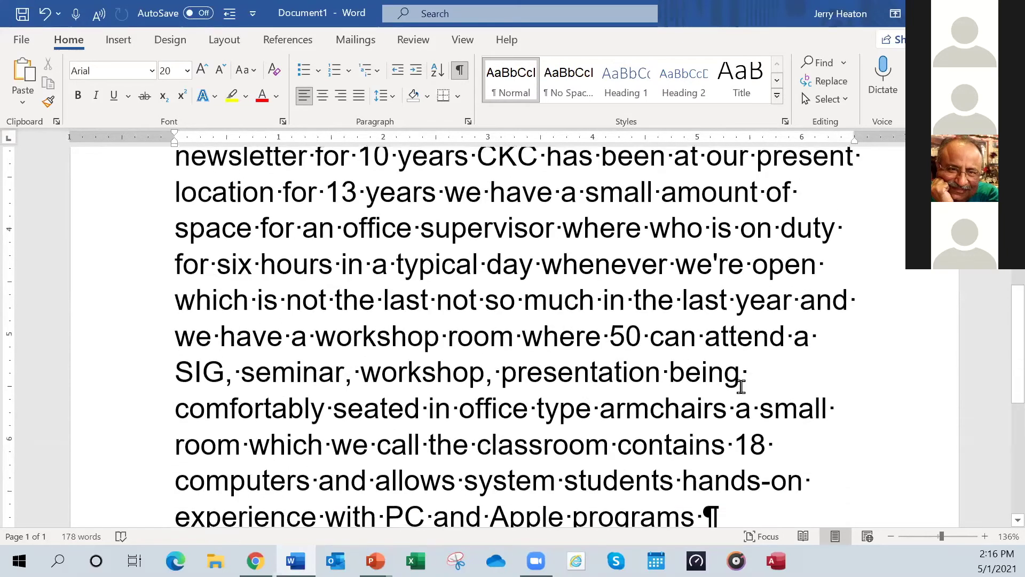
{"action": "scroll", "coordinate": [739, 374], "scroll_direction": "up", "scroll_amount": 2}
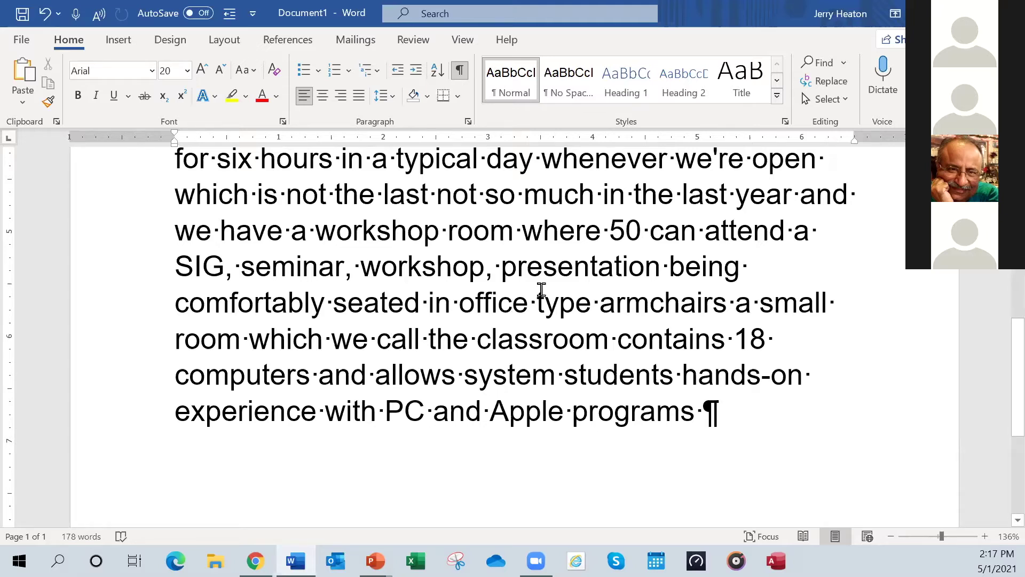
{"action": "scroll", "coordinate": [538, 293], "scroll_direction": "up", "scroll_amount": 2}
{"action": "scroll", "coordinate": [531, 295], "scroll_direction": "down", "scroll_amount": 3}
{"action": "scroll", "coordinate": [531, 292], "scroll_direction": "up", "scroll_amount": 6}
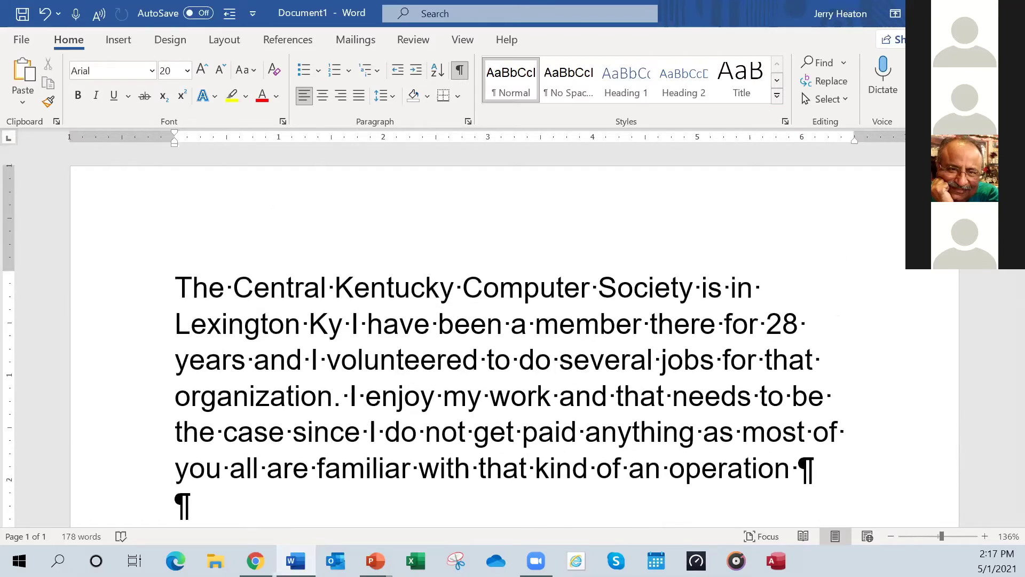
{"action": "key", "text": "alt+F4"}
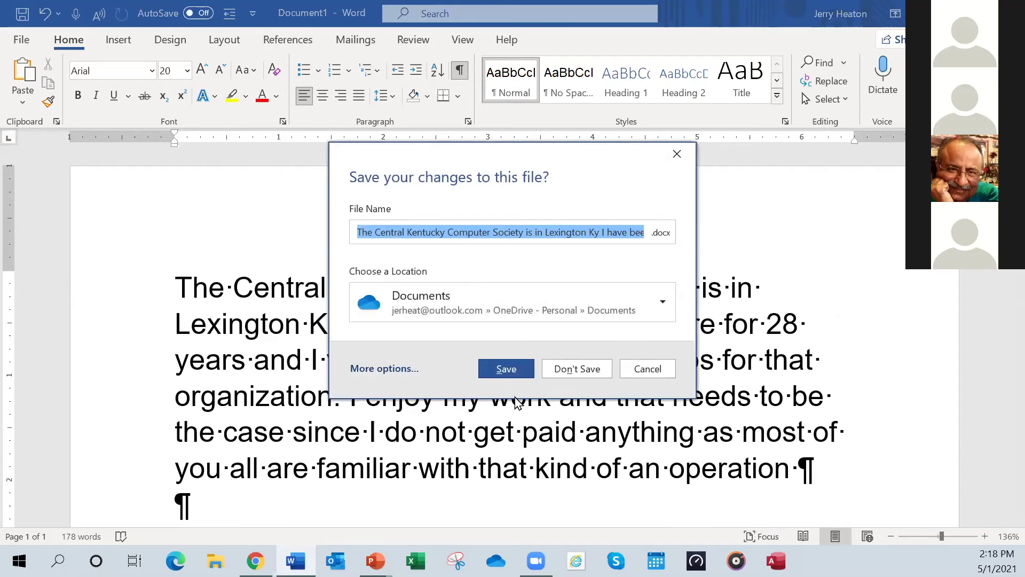
{"action": "left_click", "coordinate": [581, 372]}
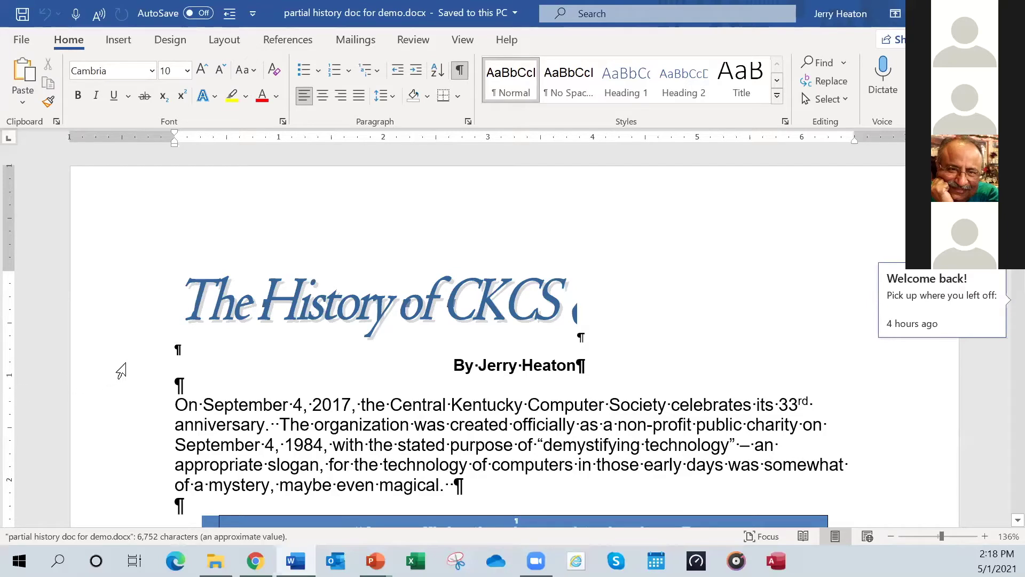
Step: Run Editor on the history document and ignore once each spelling flag: the two personal names and "CompuLex"
{"action": "scroll", "coordinate": [121, 370], "scroll_direction": "down", "scroll_amount": 1}
{"action": "scroll", "coordinate": [121, 368], "scroll_direction": "down", "scroll_amount": 2}
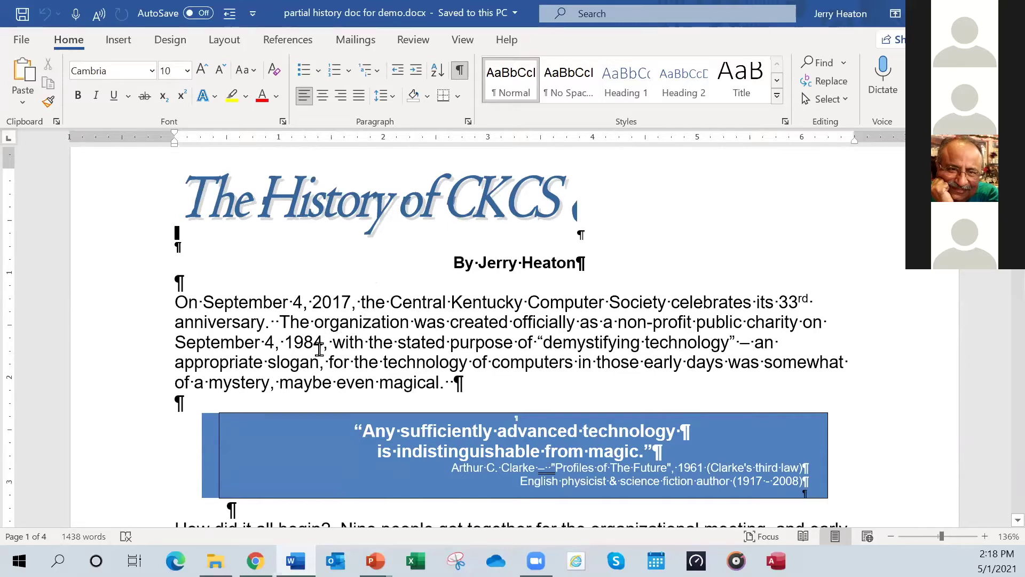
{"action": "scroll", "coordinate": [320, 350], "scroll_direction": "down", "scroll_amount": 1}
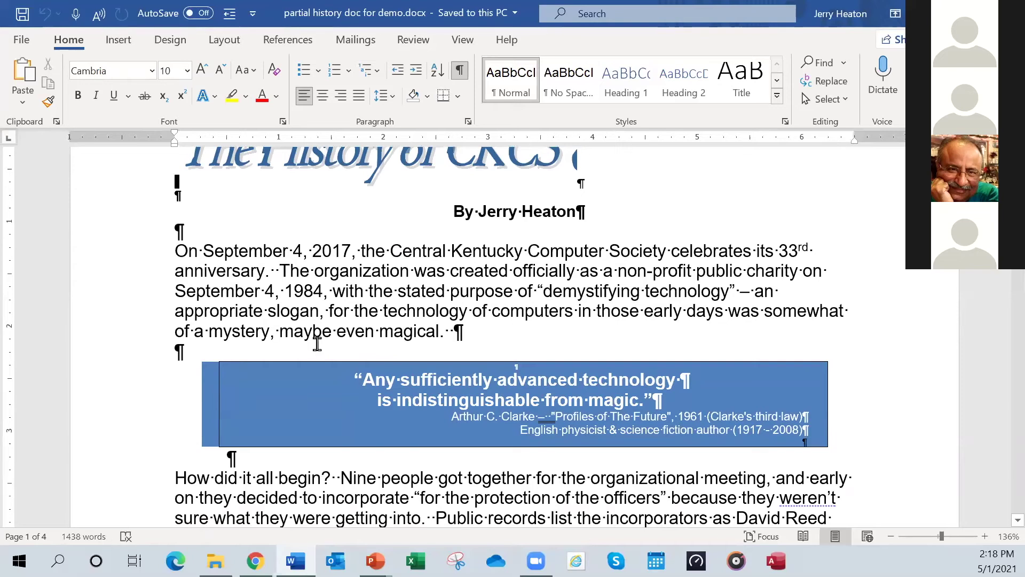
{"action": "scroll", "coordinate": [318, 347], "scroll_direction": "up", "scroll_amount": 2}
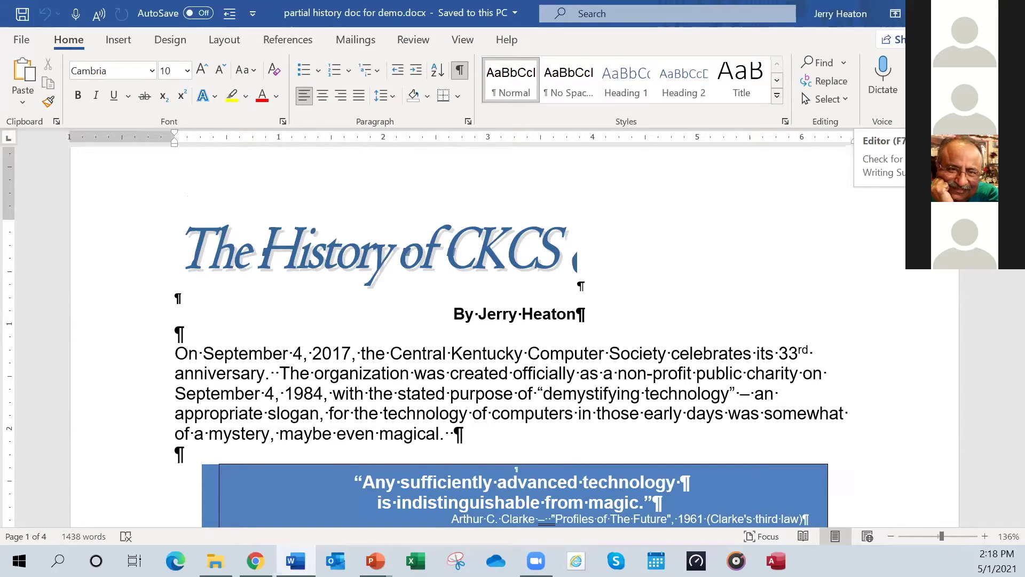
{"action": "key", "text": "F7"}
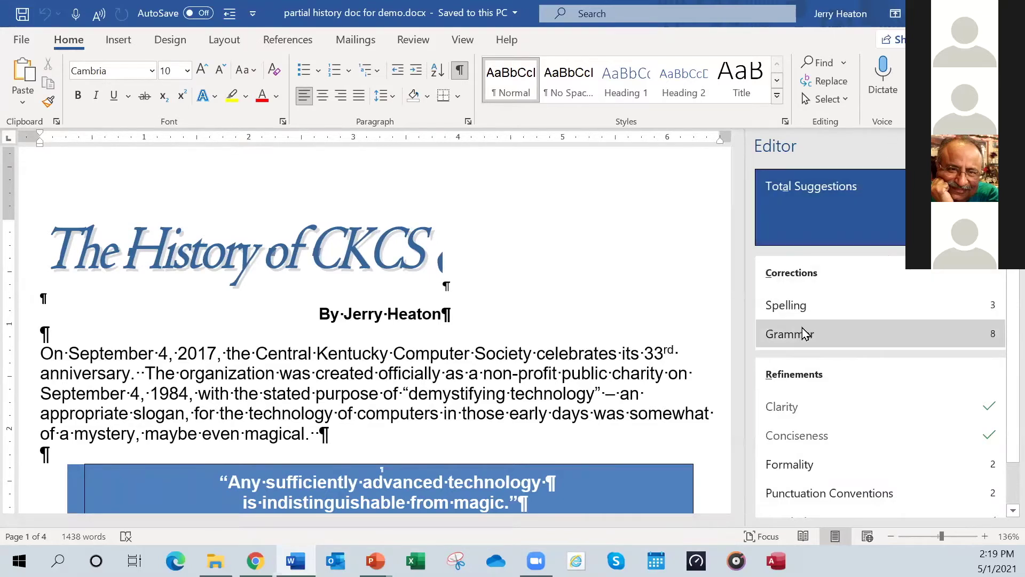
{"action": "left_click", "coordinate": [798, 305]}
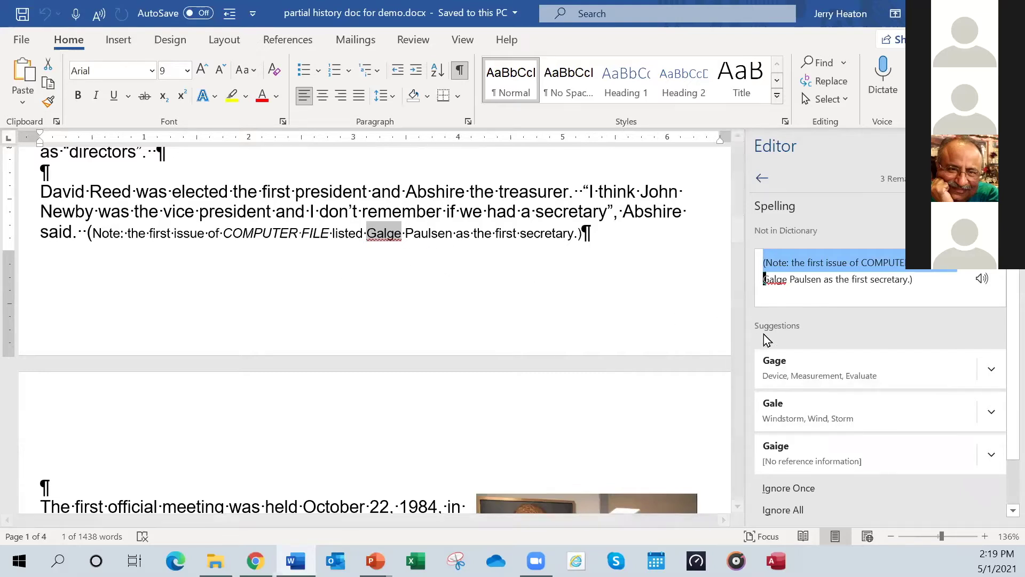
{"action": "left_click", "coordinate": [777, 489]}
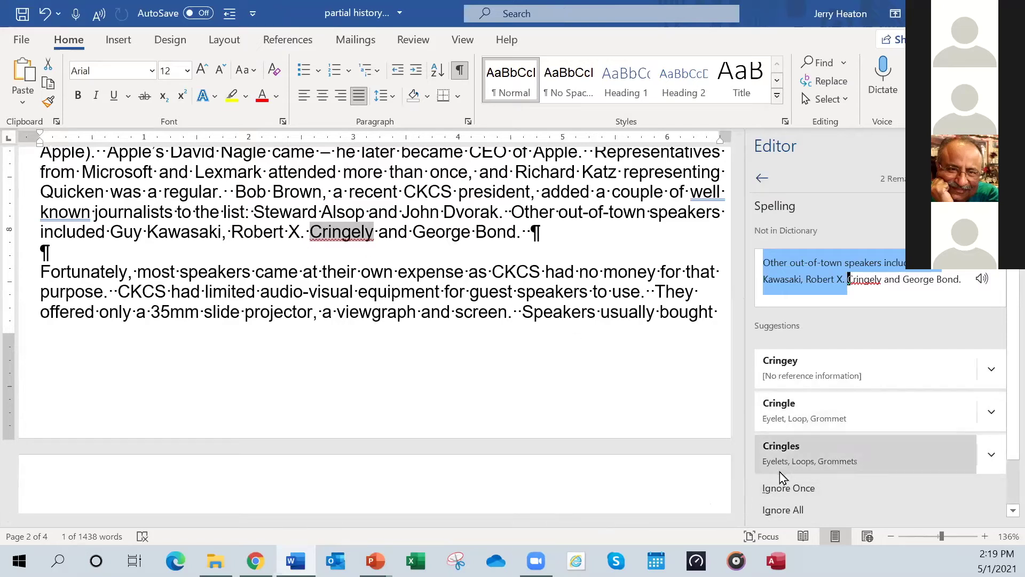
{"action": "left_click", "coordinate": [783, 492]}
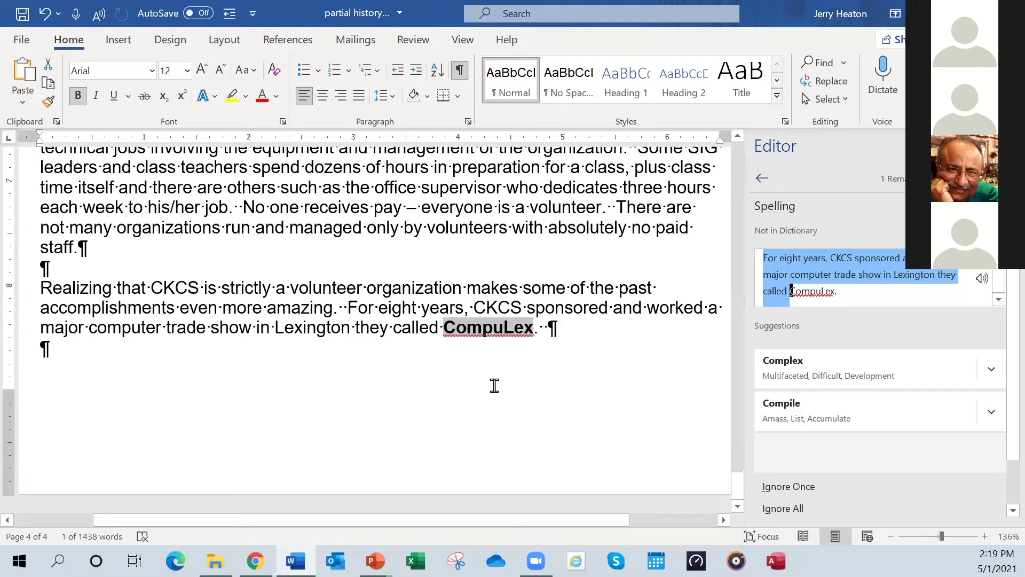
{"action": "left_click", "coordinate": [808, 492]}
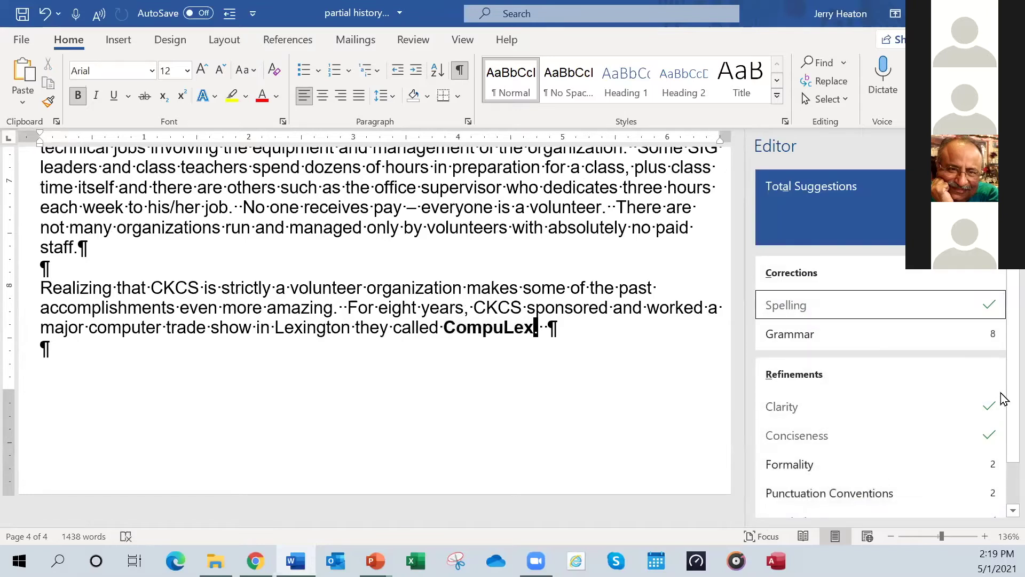
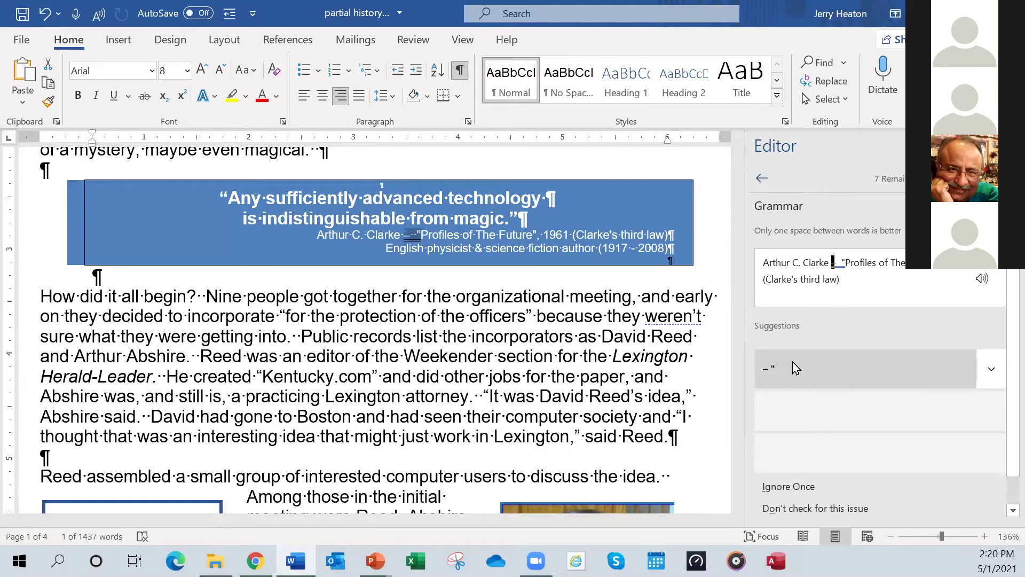
Step: Accept the Grammar suggestions for single spacing after the dash in the quote attribution, "well-known", "question-and-answer" and "home,"
{"action": "left_click", "coordinate": [776, 374]}
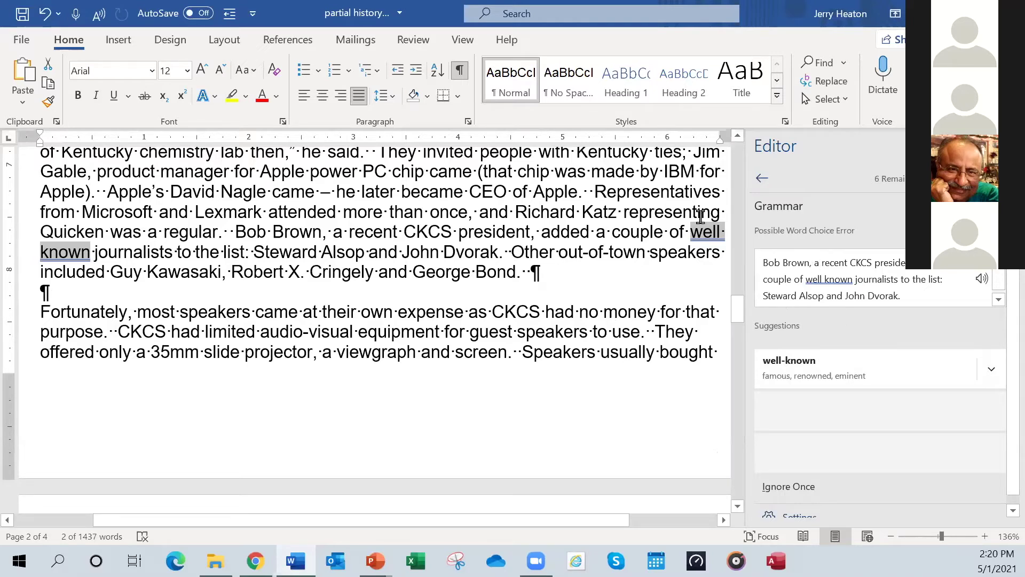
{"action": "left_click", "coordinate": [808, 377]}
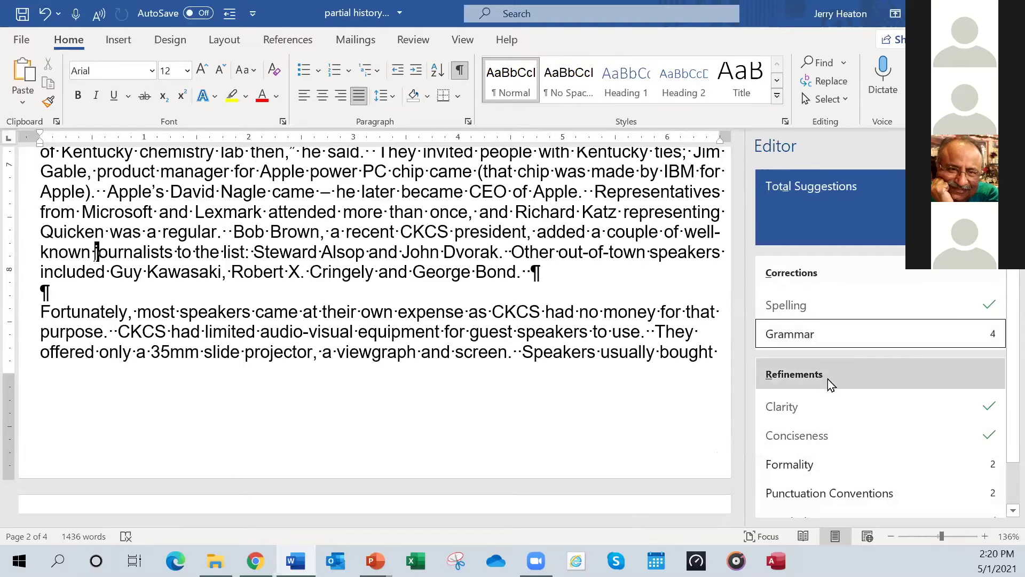
{"action": "left_click", "coordinate": [801, 341]}
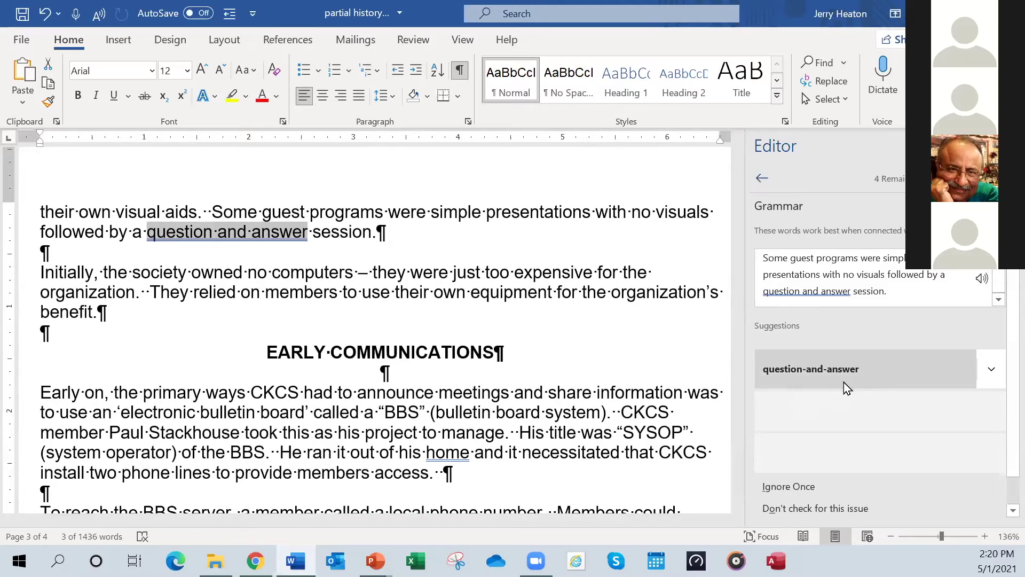
{"action": "left_click", "coordinate": [821, 370]}
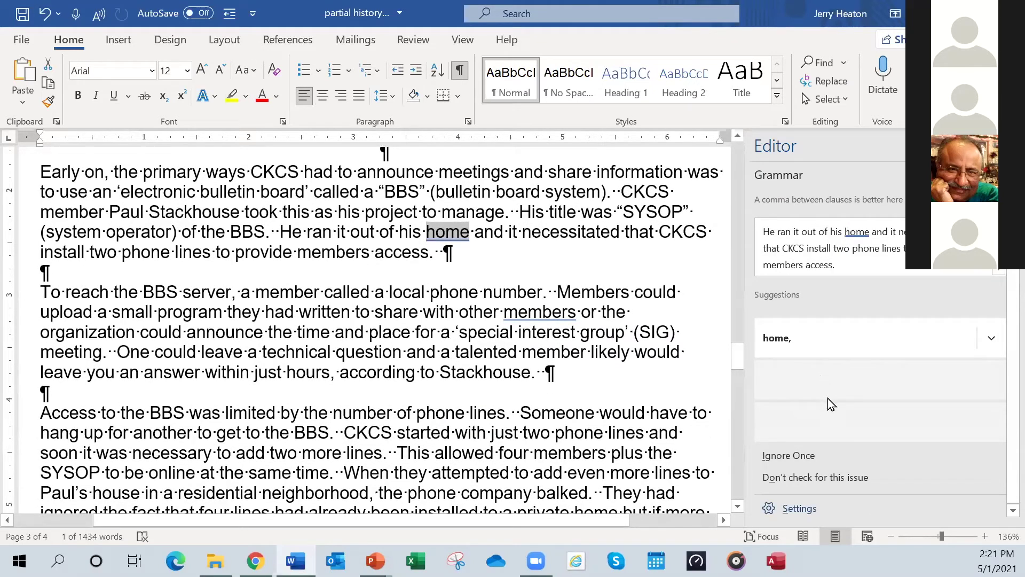
{"action": "left_click", "coordinate": [776, 340]}
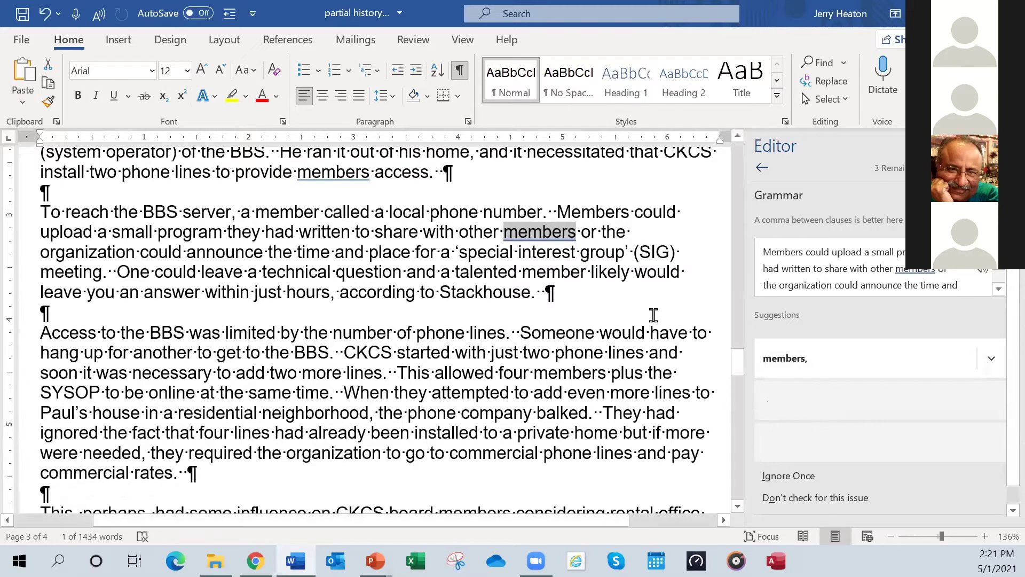
Step: Change "or" to "of" after "share with other members" in the BBS server paragraph and resume the grammar check
{"action": "left_click", "coordinate": [599, 233]}
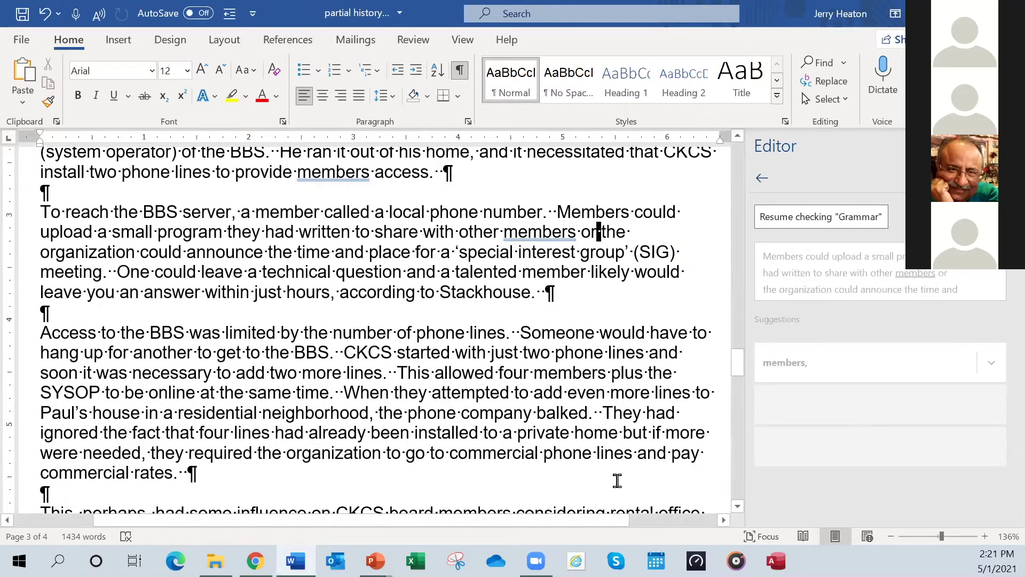
{"action": "key", "text": "BackSpace"}
{"action": "type", "text": "f"}
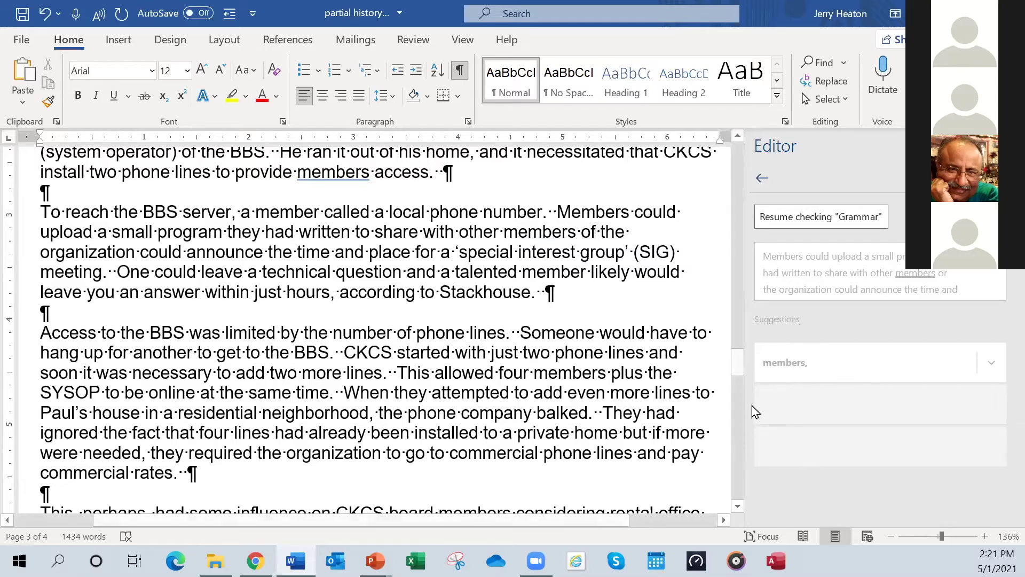
{"action": "left_click", "coordinate": [836, 216]}
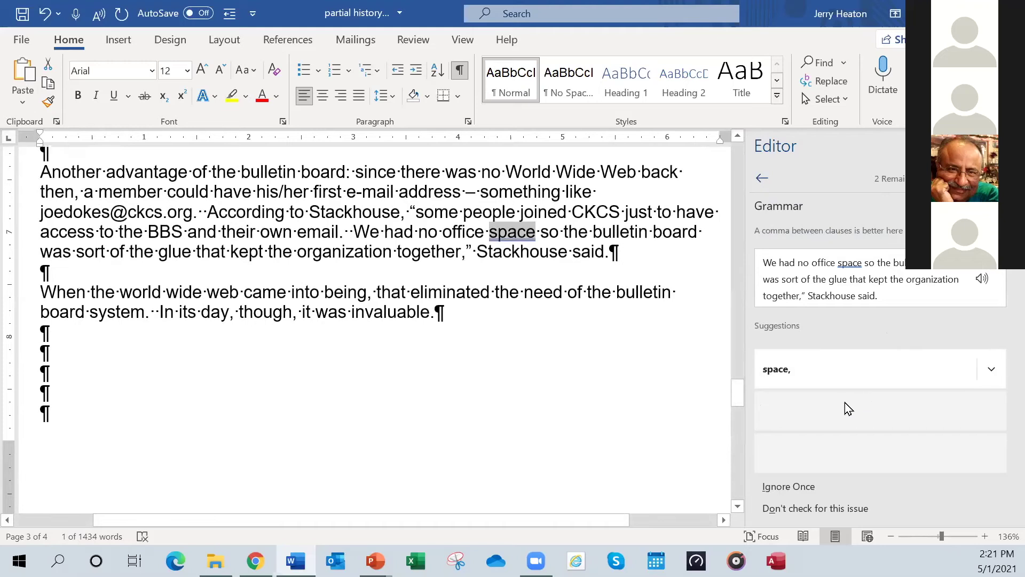
Step: Accept the Grammar suggestions "space," in the office space sentence and "member's" before "access"
{"action": "left_click", "coordinate": [790, 375]}
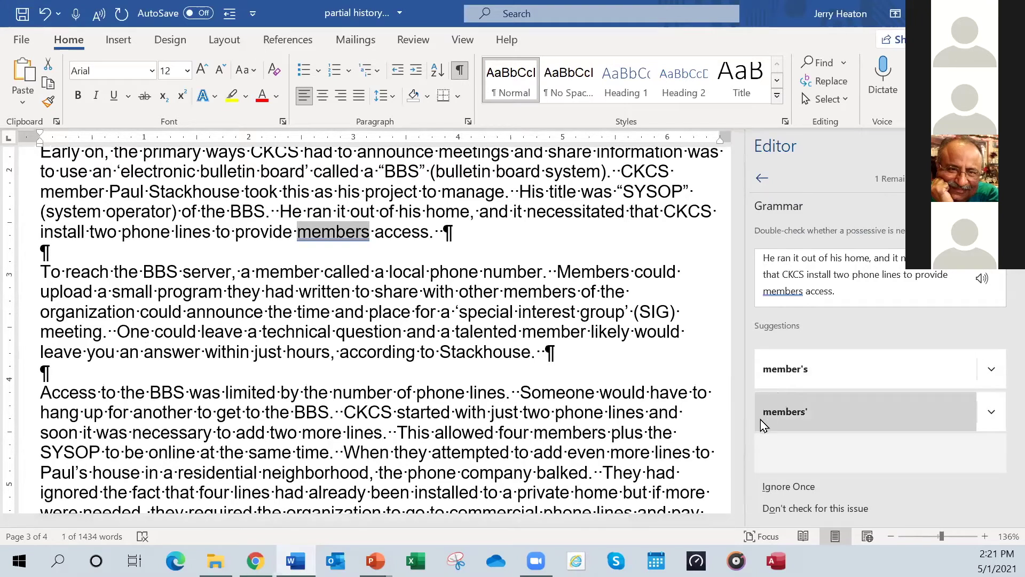
{"action": "left_click", "coordinate": [777, 373]}
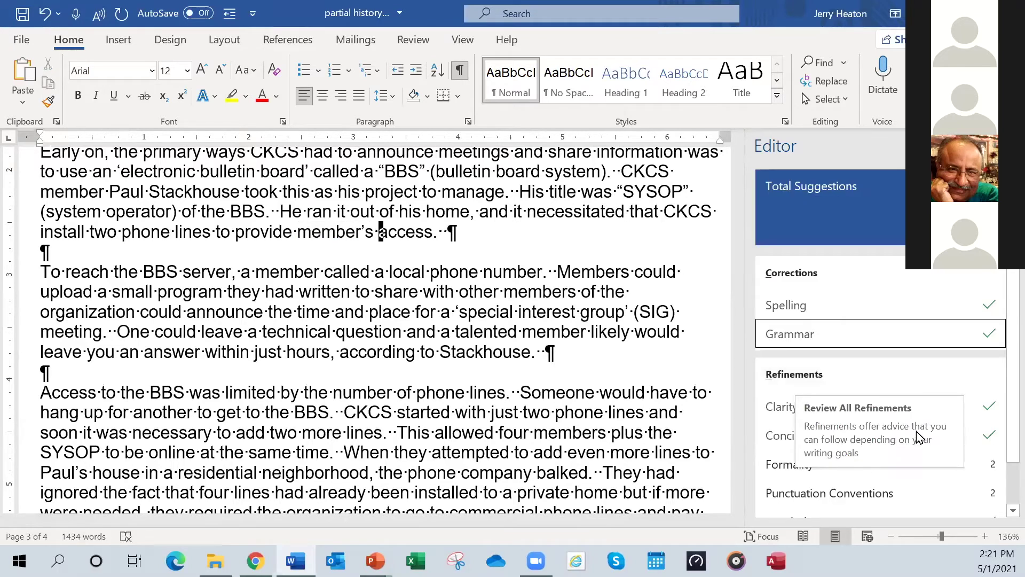
{"action": "scroll", "coordinate": [981, 442], "scroll_direction": "down", "scroll_amount": 1}
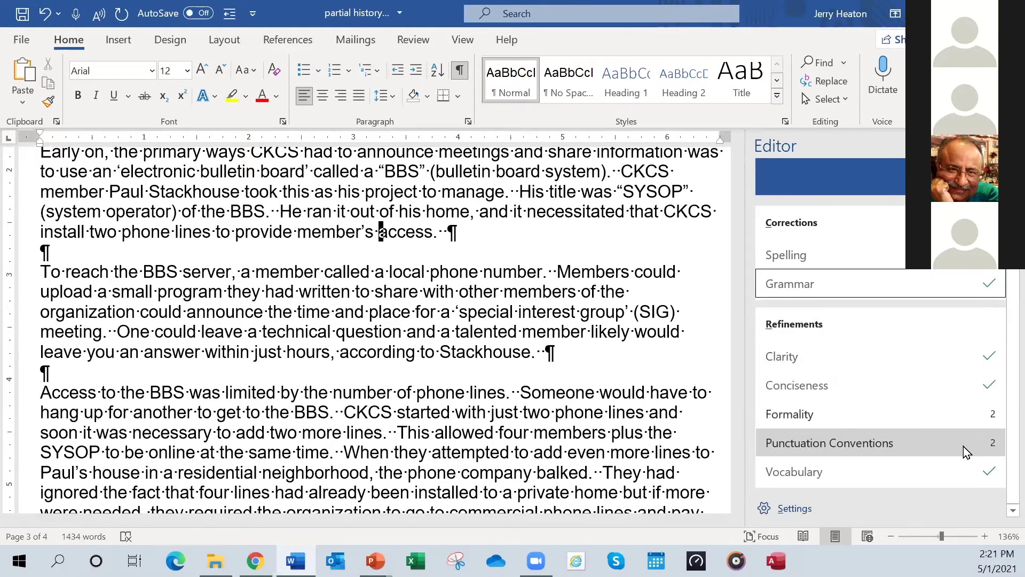
Step: Accept the Formality suggestion "were not" for both flagged contractions in the history document
{"action": "left_click", "coordinate": [803, 422]}
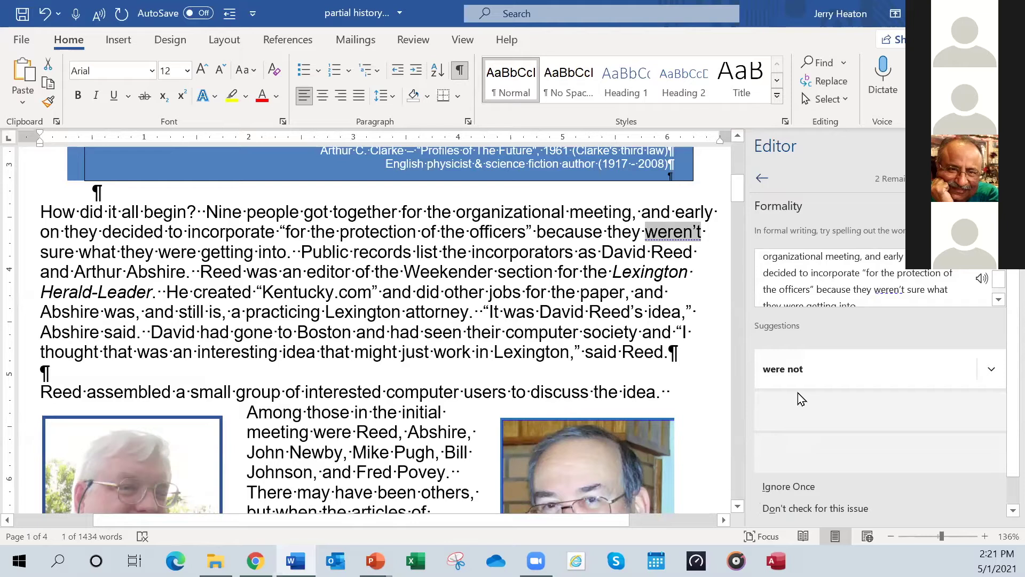
{"action": "left_click", "coordinate": [788, 379]}
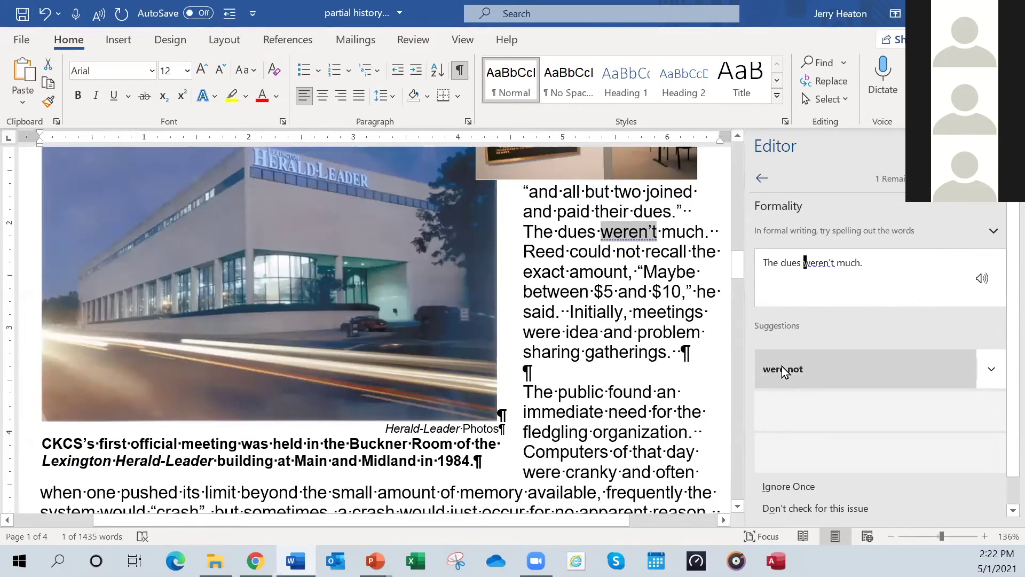
{"action": "left_click", "coordinate": [783, 378]}
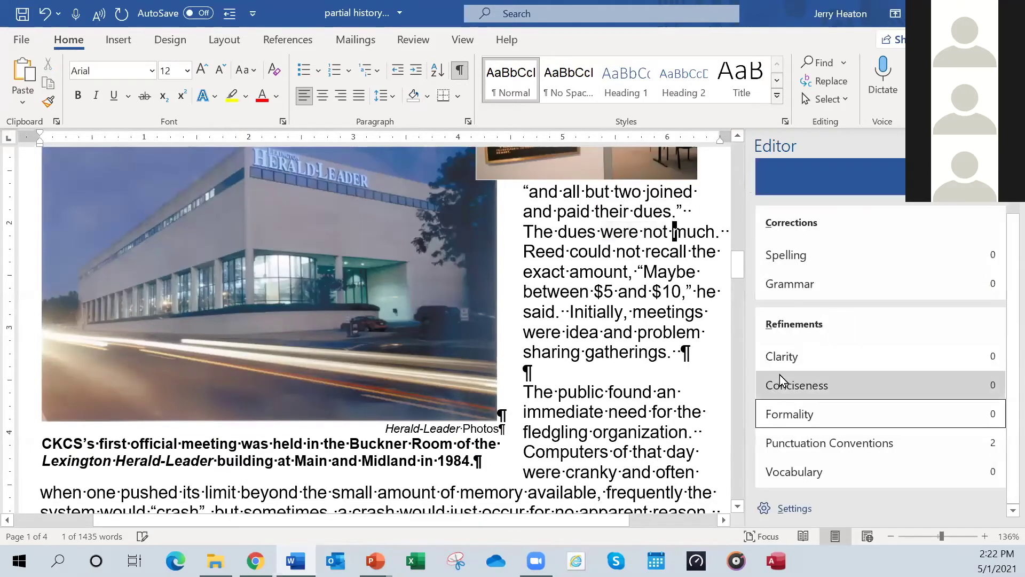
Step: Accept the Punctuation Conventions suggestions "auditorium," in the monthly meetings paragraph and "Inc.," in the incorporators sentence, and finish the Editor review
{"action": "left_click", "coordinate": [792, 443]}
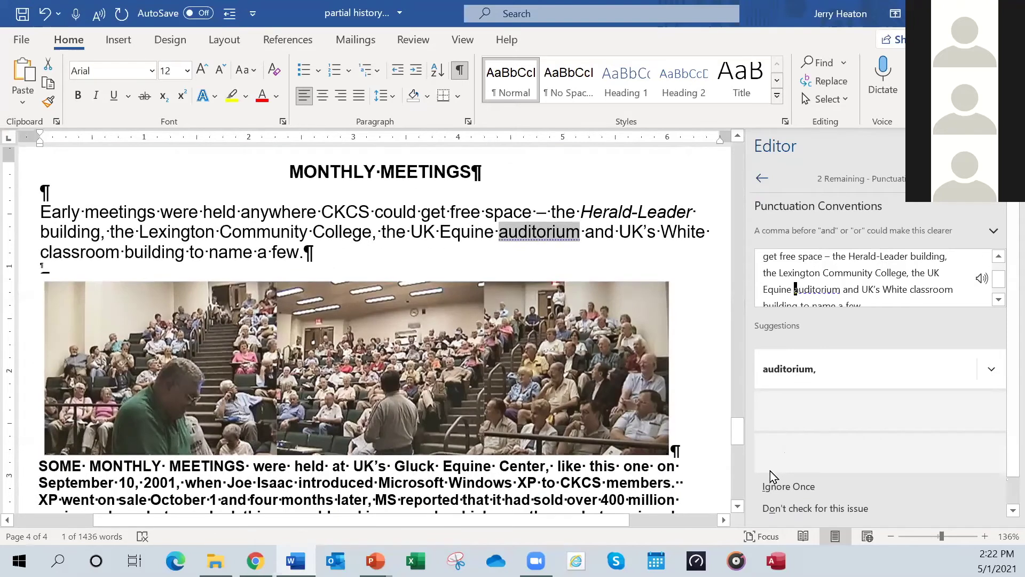
{"action": "left_click", "coordinate": [785, 373]}
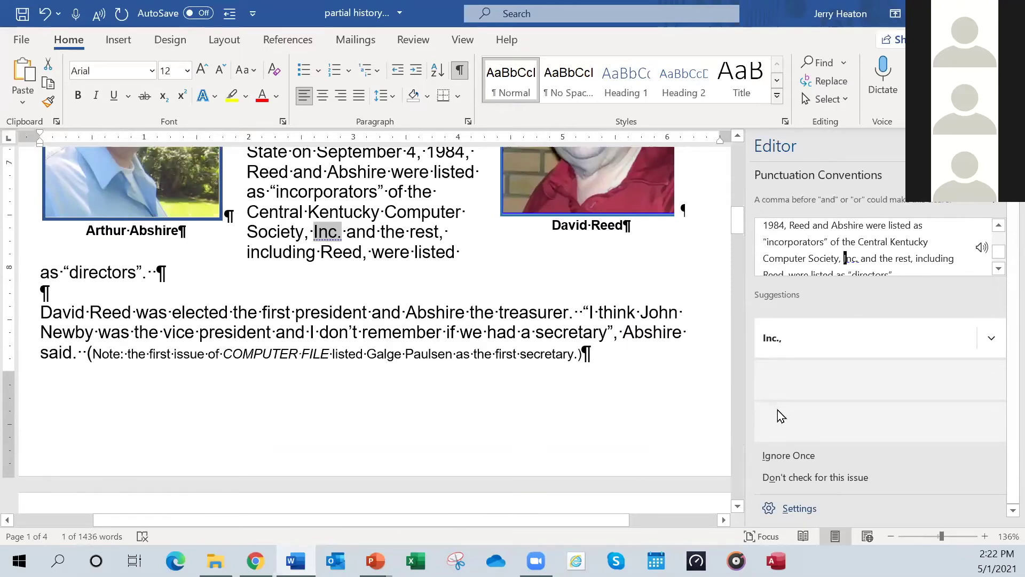
{"action": "left_click", "coordinate": [770, 352]}
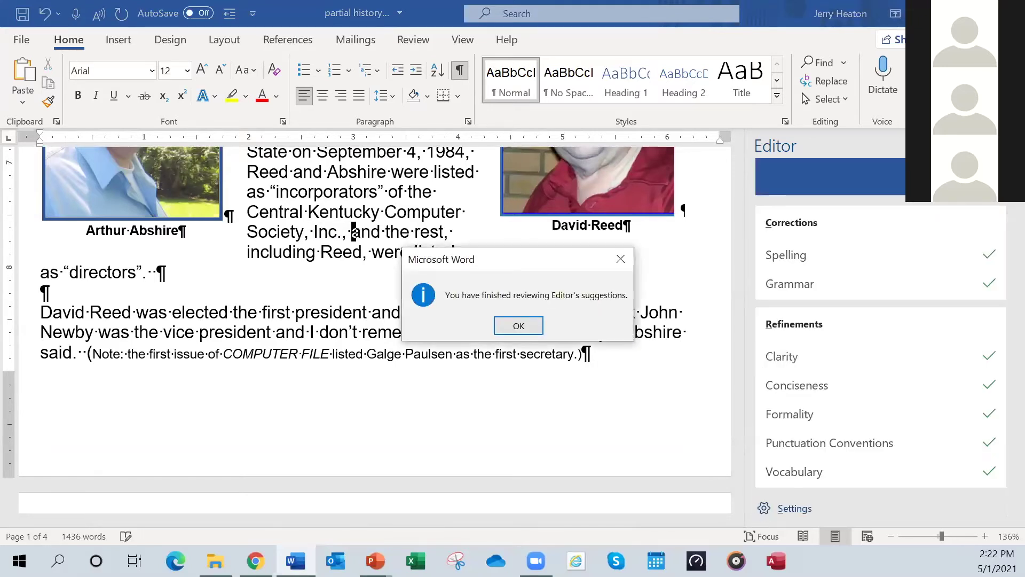
{"action": "left_click", "coordinate": [535, 331]}
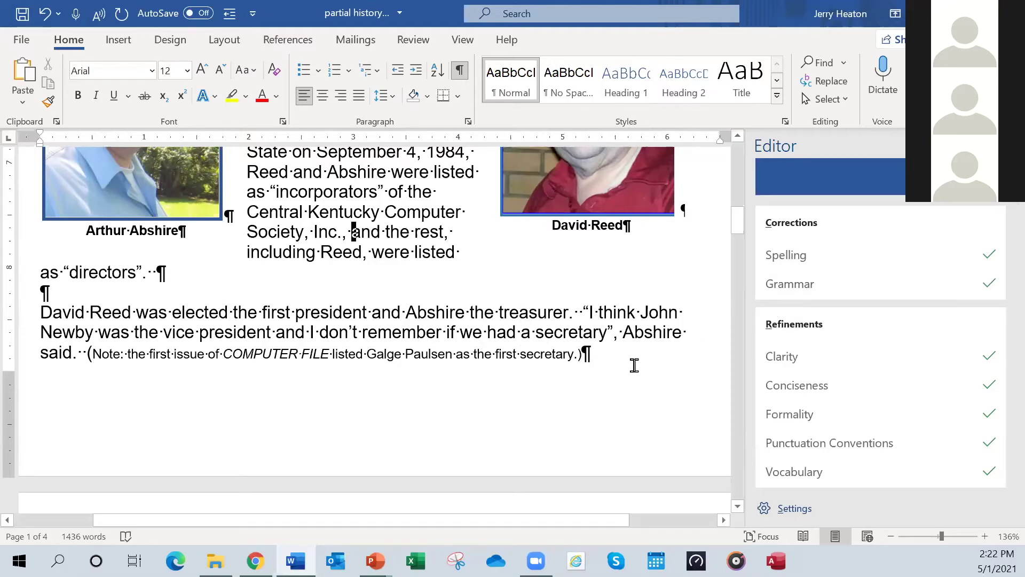
Step: Look through the reviewed history document as far as the guest speakers paragraphs and close it
{"action": "scroll", "coordinate": [630, 363], "scroll_direction": "up", "scroll_amount": 4}
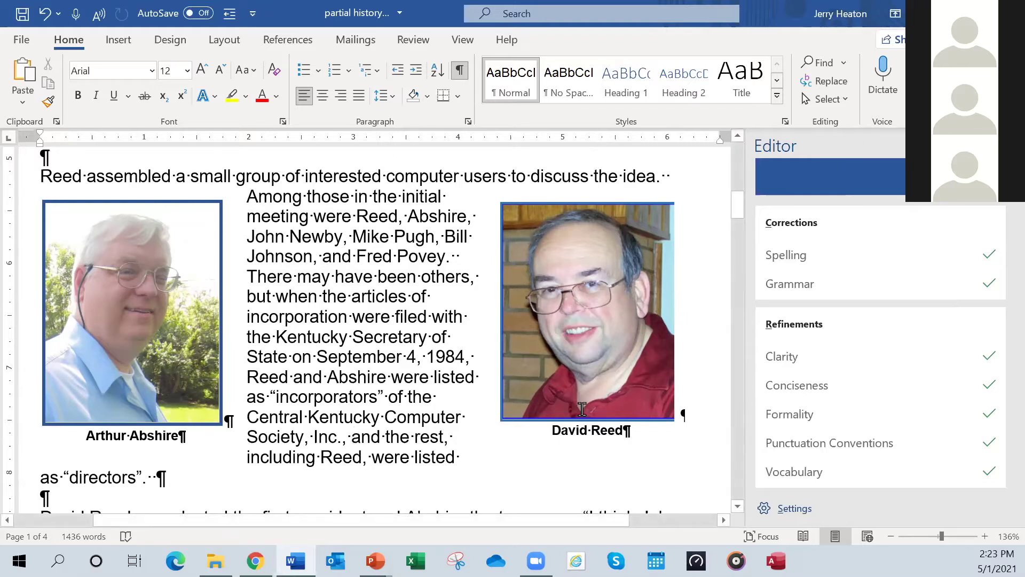
{"action": "scroll", "coordinate": [542, 442], "scroll_direction": "down", "scroll_amount": 8}
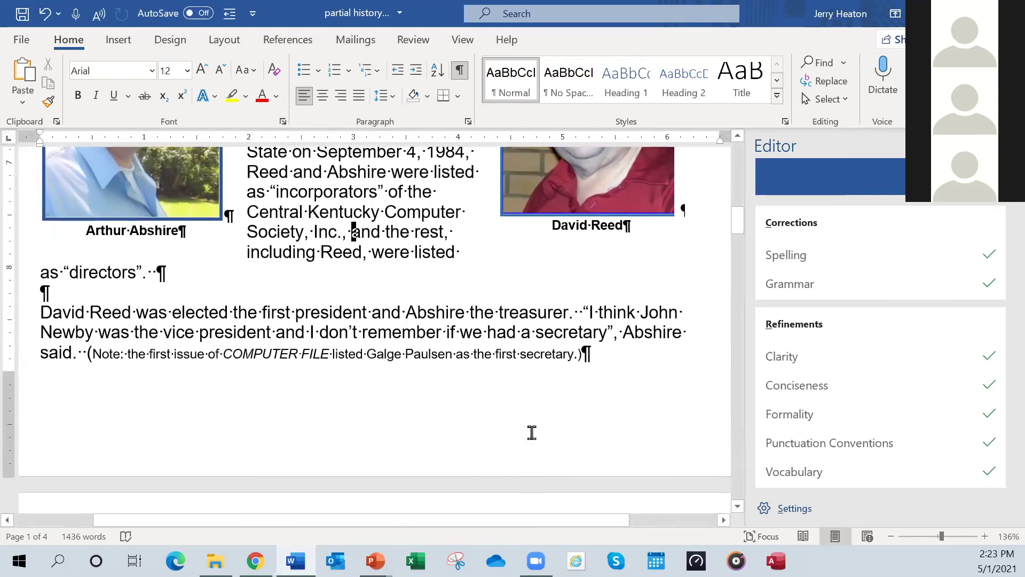
{"action": "scroll", "coordinate": [533, 425], "scroll_direction": "down", "scroll_amount": 6}
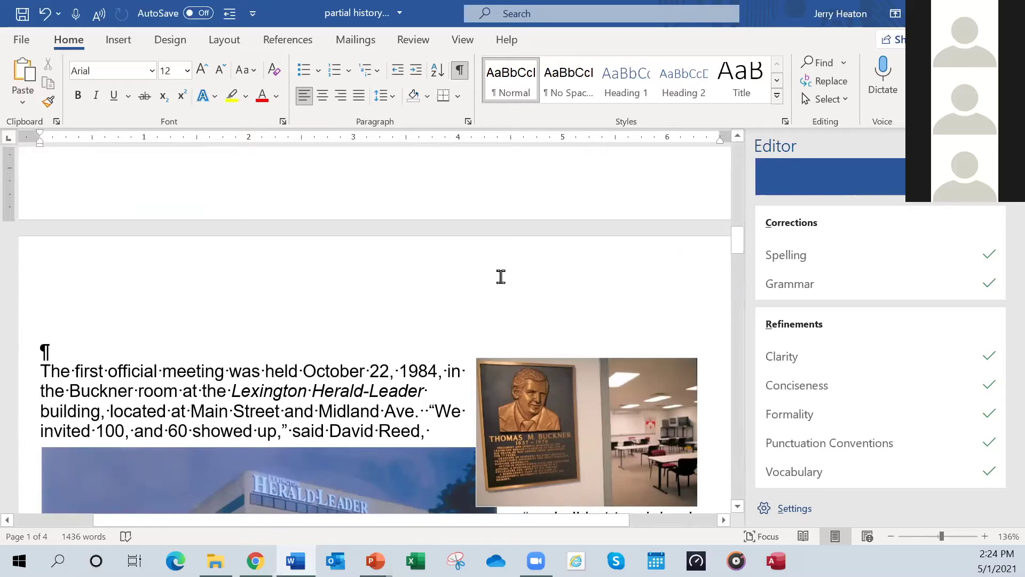
{"action": "scroll", "coordinate": [496, 281], "scroll_direction": "down", "scroll_amount": 3}
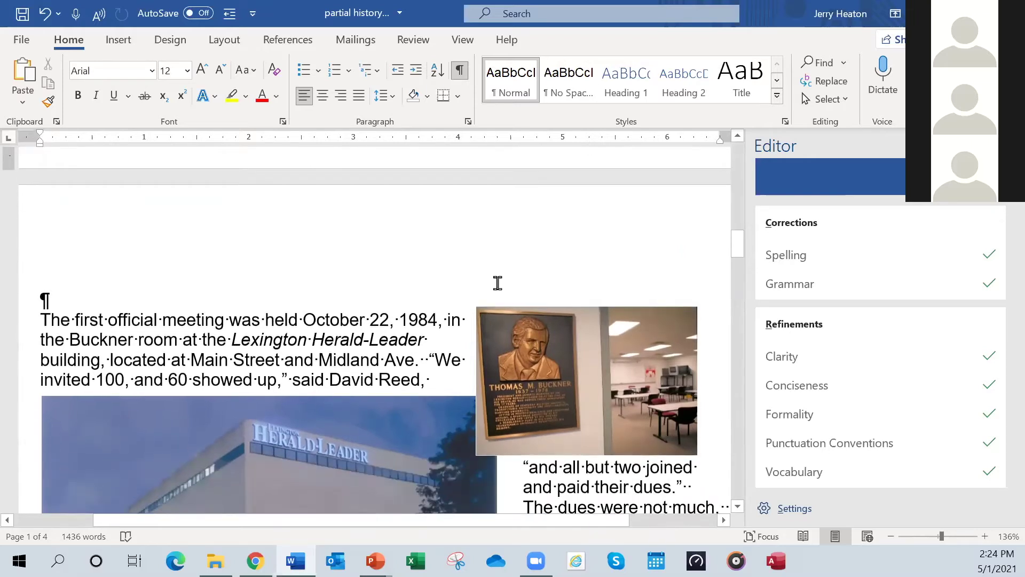
{"action": "scroll", "coordinate": [488, 299], "scroll_direction": "down", "scroll_amount": 5}
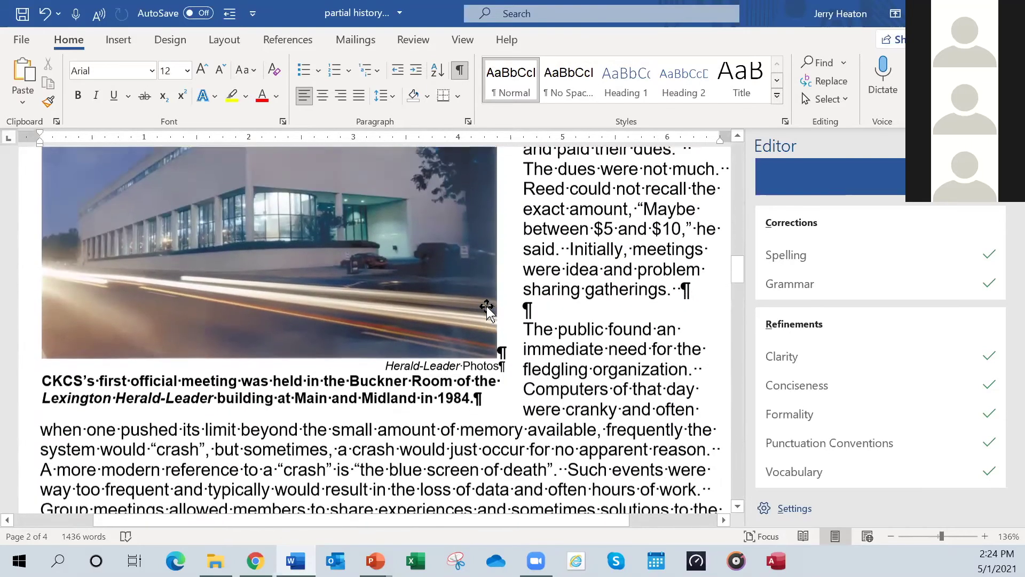
{"action": "scroll", "coordinate": [483, 309], "scroll_direction": "down", "scroll_amount": 6}
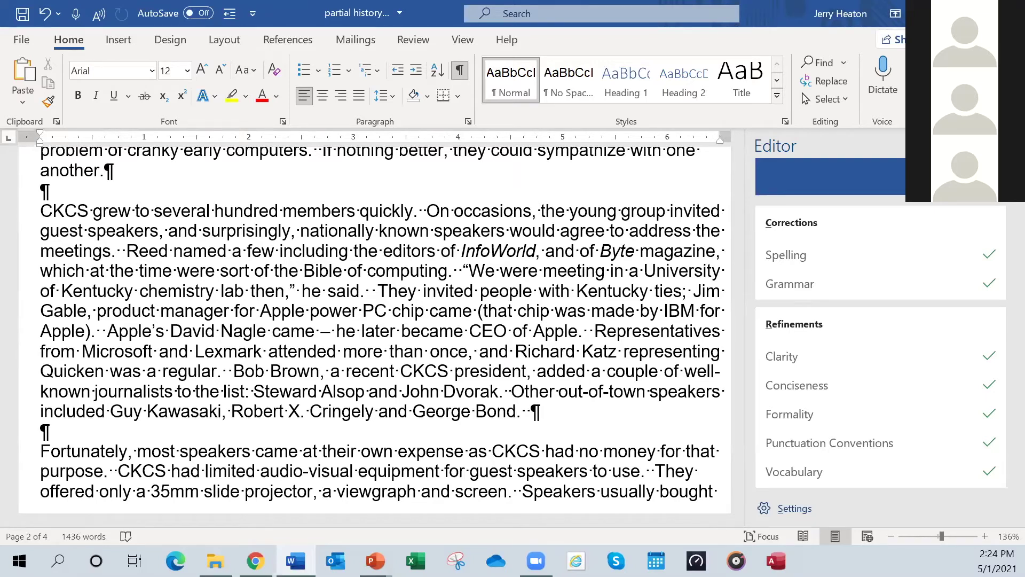
{"action": "key", "text": "alt+F4"}
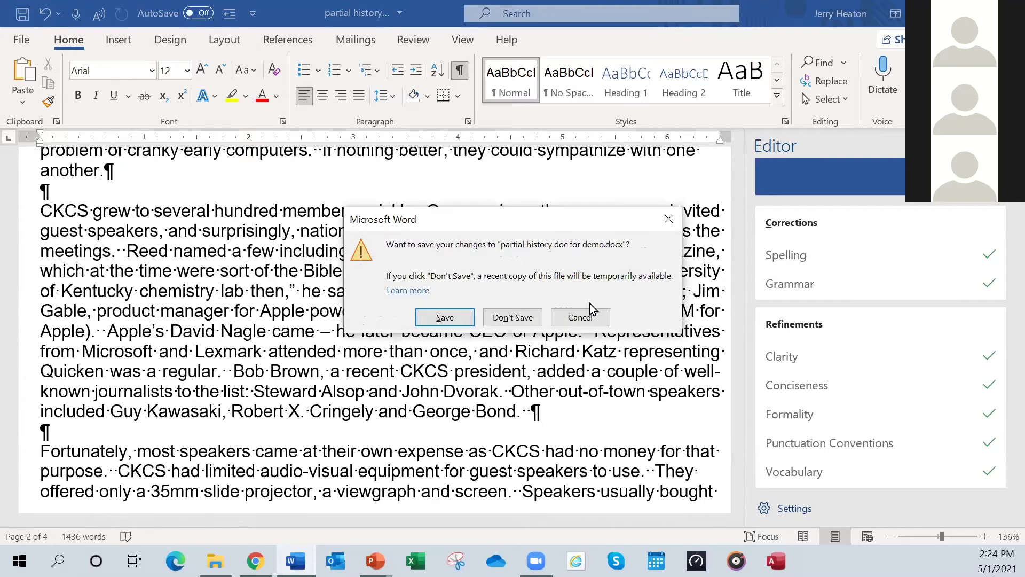
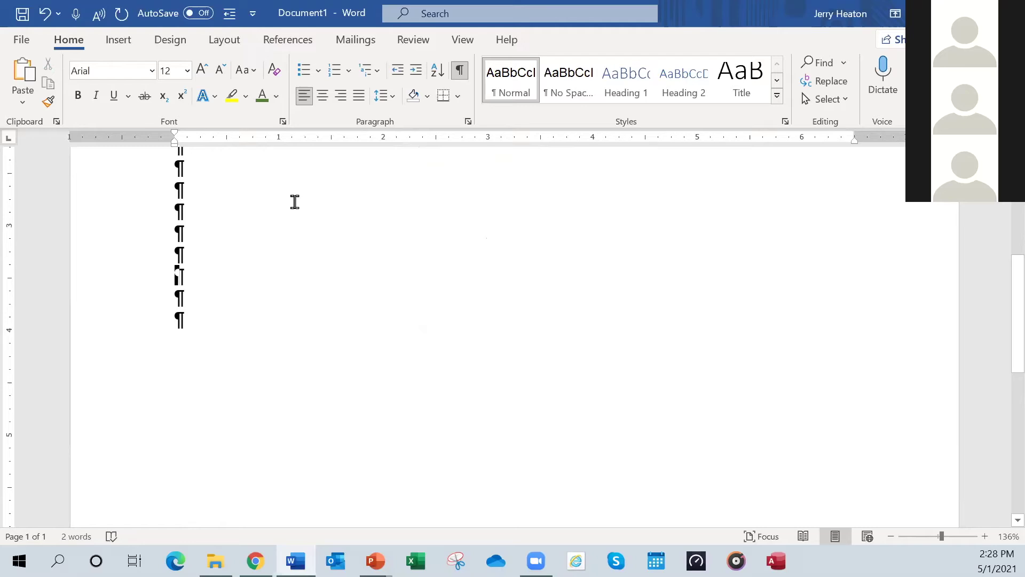
Step: Dictate "Your name, your address, city, state, zip, phone number" into the blank line below the heading and end dictation
{"action": "left_click", "coordinate": [885, 70]}
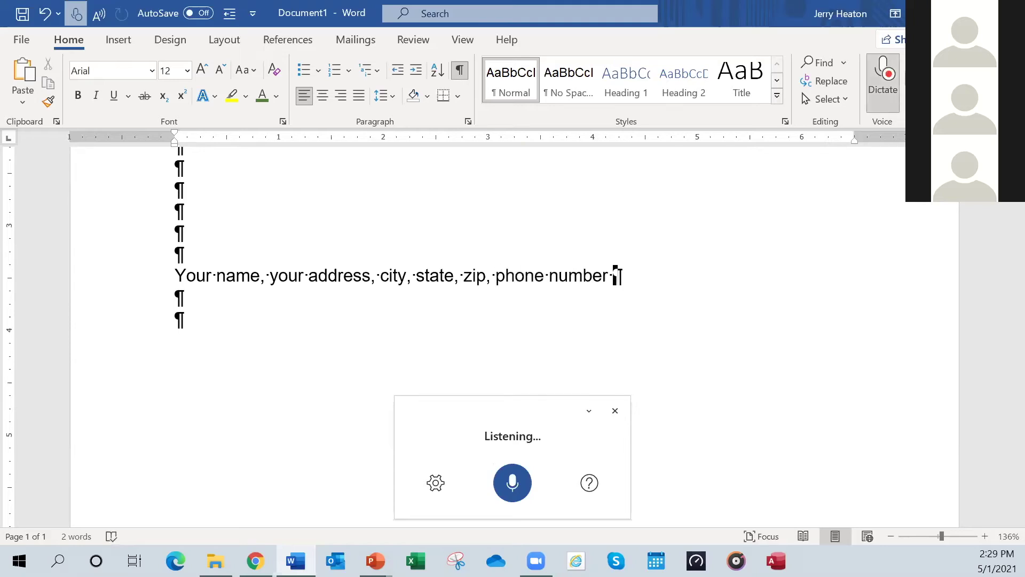
{"action": "left_click", "coordinate": [883, 89]}
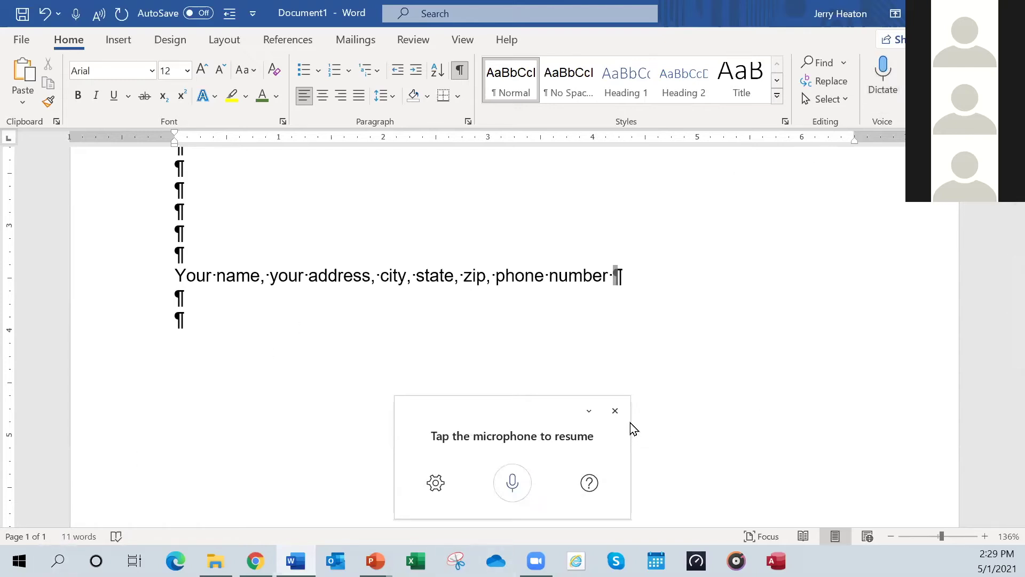
{"action": "left_click", "coordinate": [615, 411]}
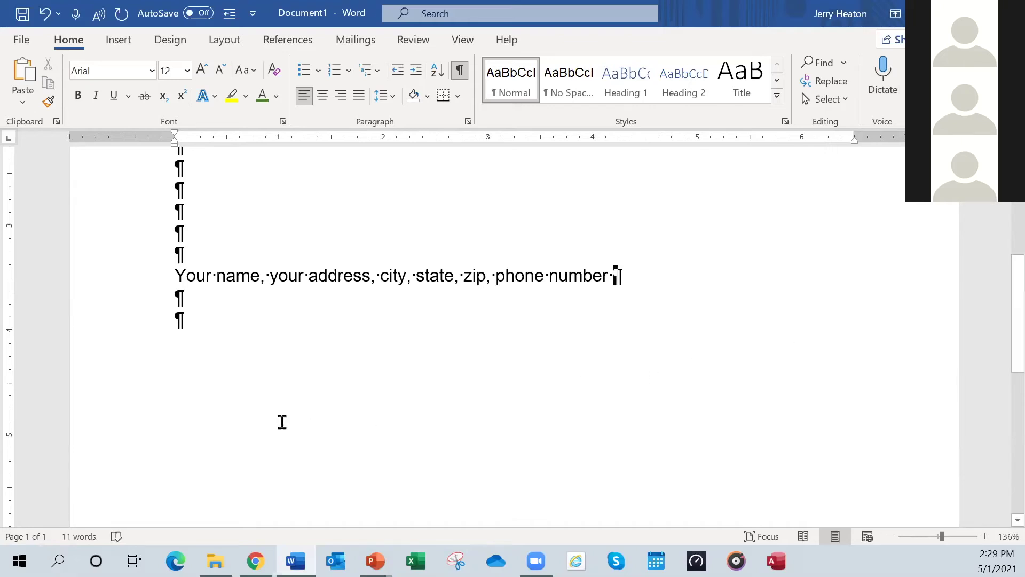
Step: Set the font size of the whole dictated contact line to 9
{"action": "left_click", "coordinate": [121, 295]}
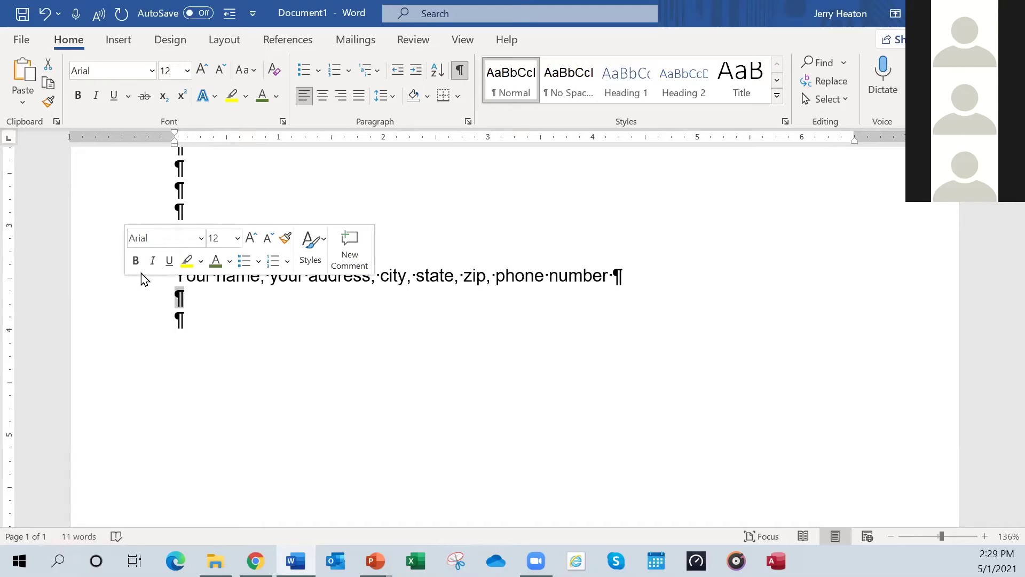
{"action": "left_click", "coordinate": [101, 279]}
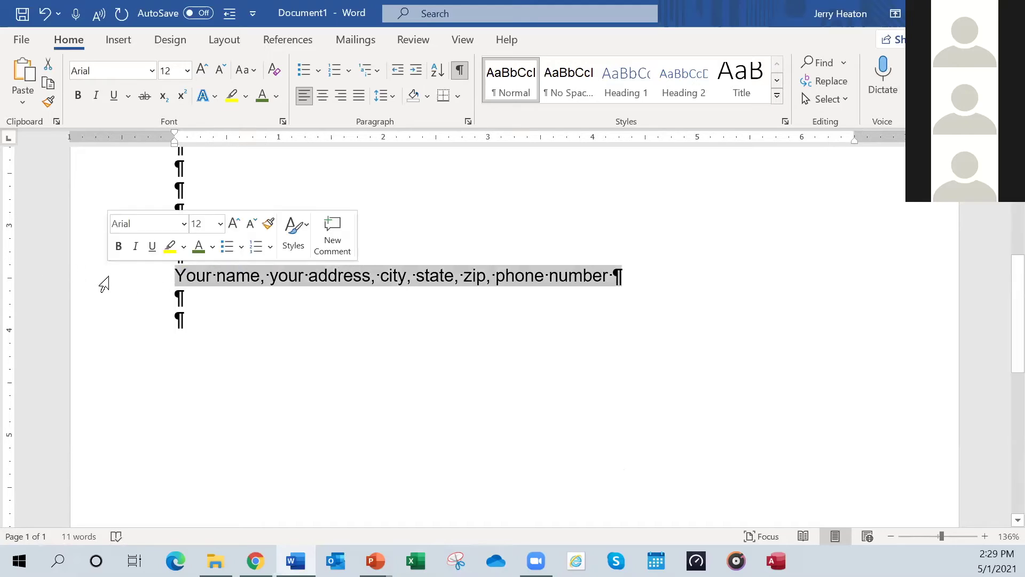
{"action": "left_click", "coordinate": [188, 71]}
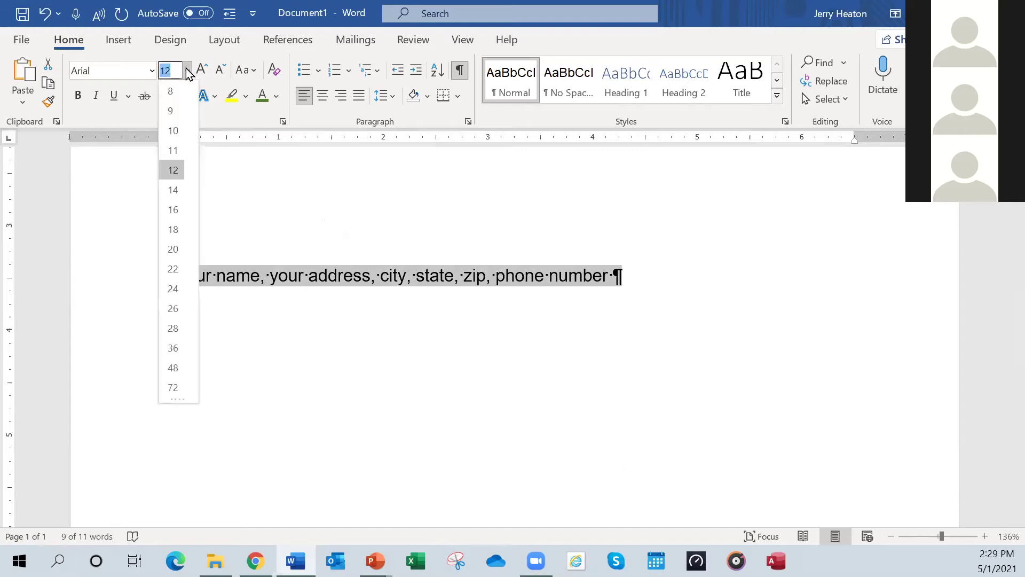
{"action": "left_click", "coordinate": [170, 110]}
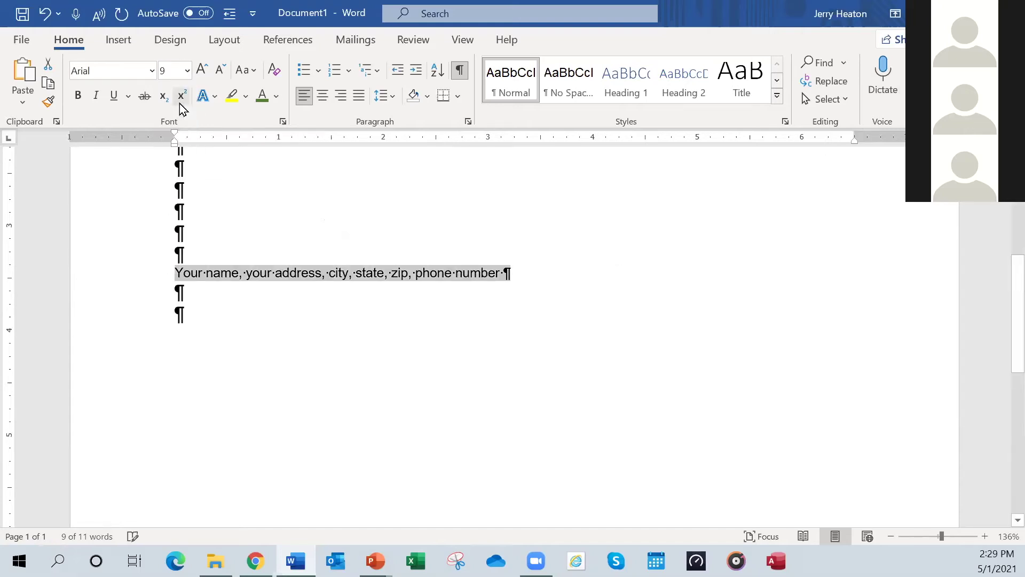
Step: Center the contact line and change its case so that each word is capitalized
{"action": "mouse_move", "coordinate": [215, 561]}
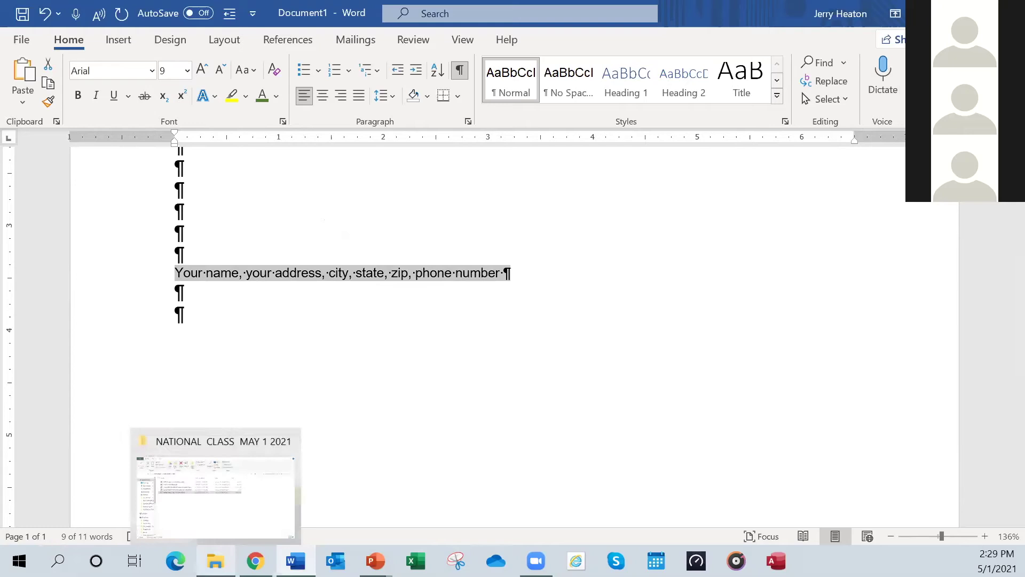
{"action": "key", "text": "ctrl+e"}
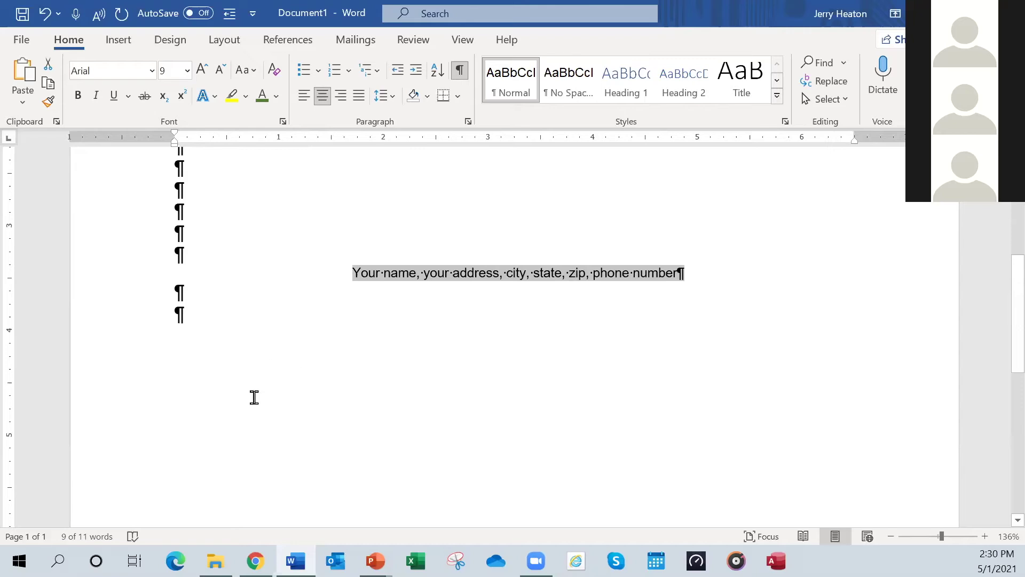
{"action": "key", "text": "shift+F3"}
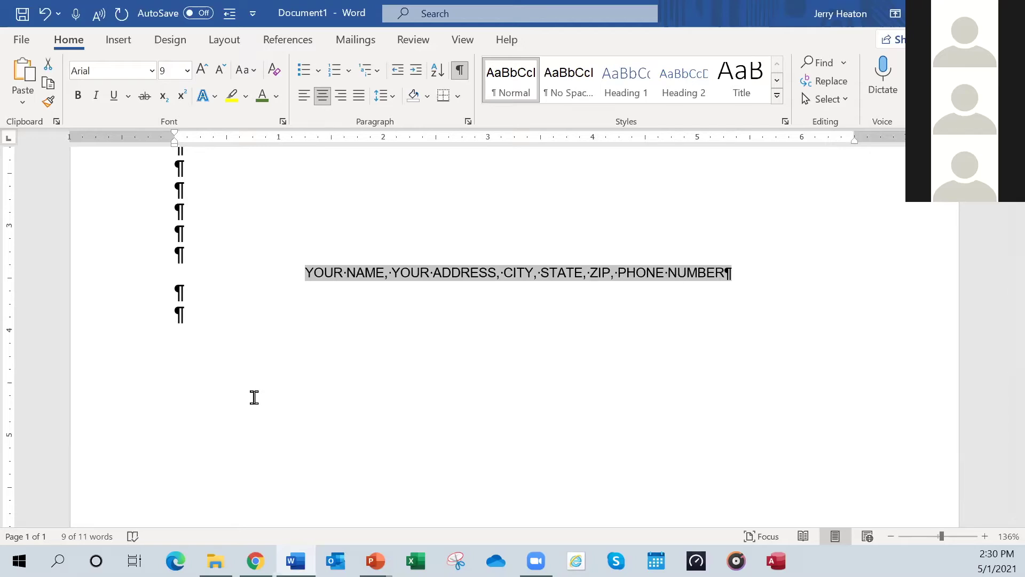
{"action": "key", "text": "shift+F3"}
{"action": "key", "text": "shift+F3"}
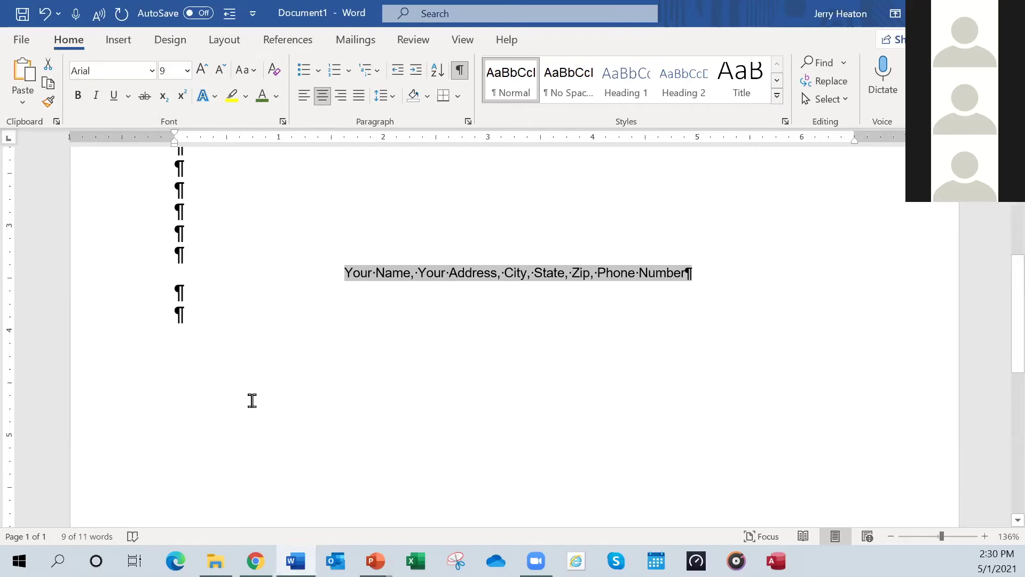
Step: Set the blank paragraphs between the "Thank You" heading and the contact line to Lucida Handwriting, size 16, and place the cursor among them
{"action": "scroll", "coordinate": [248, 398], "scroll_direction": "up", "scroll_amount": 5}
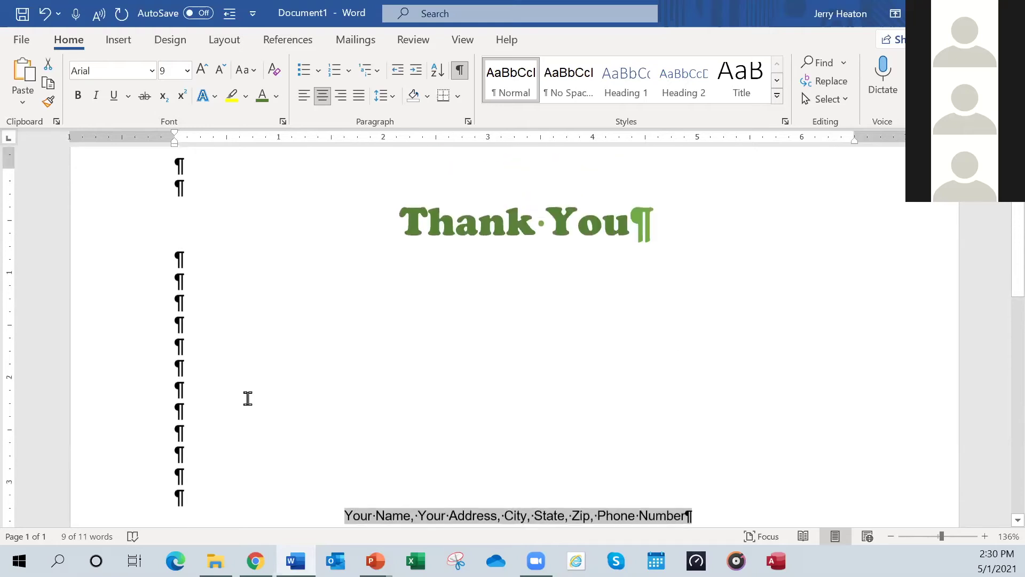
{"action": "scroll", "coordinate": [247, 398], "scroll_direction": "down", "scroll_amount": 1}
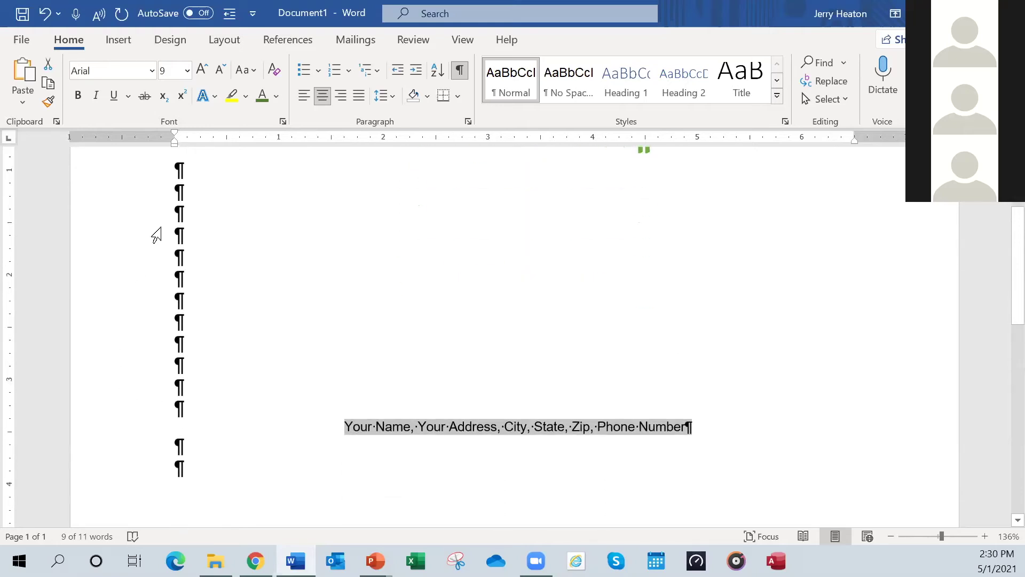
{"action": "left_click_drag", "start_coordinate": [180, 166], "coordinate": [194, 407]}
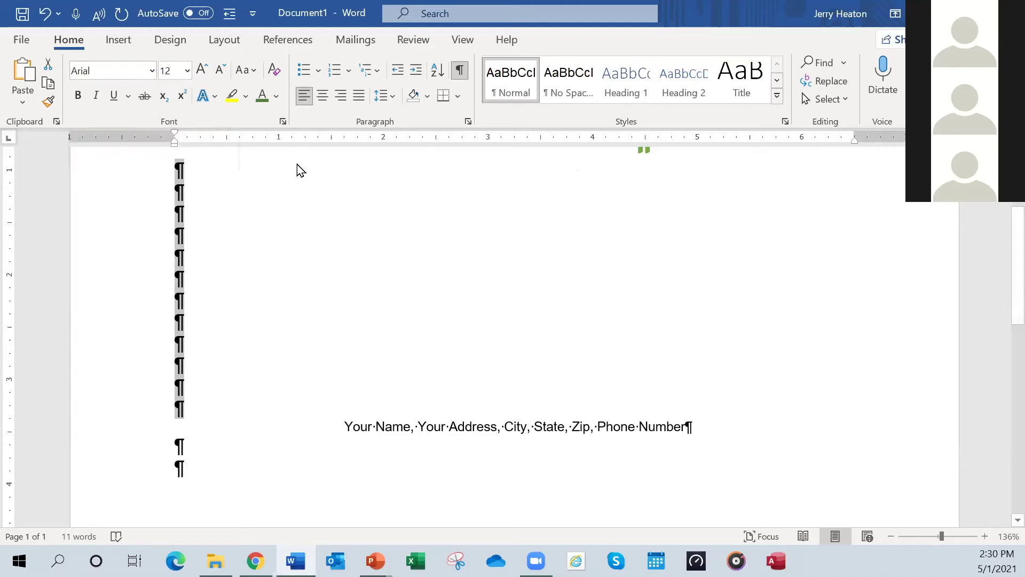
{"action": "left_click", "coordinate": [153, 71]}
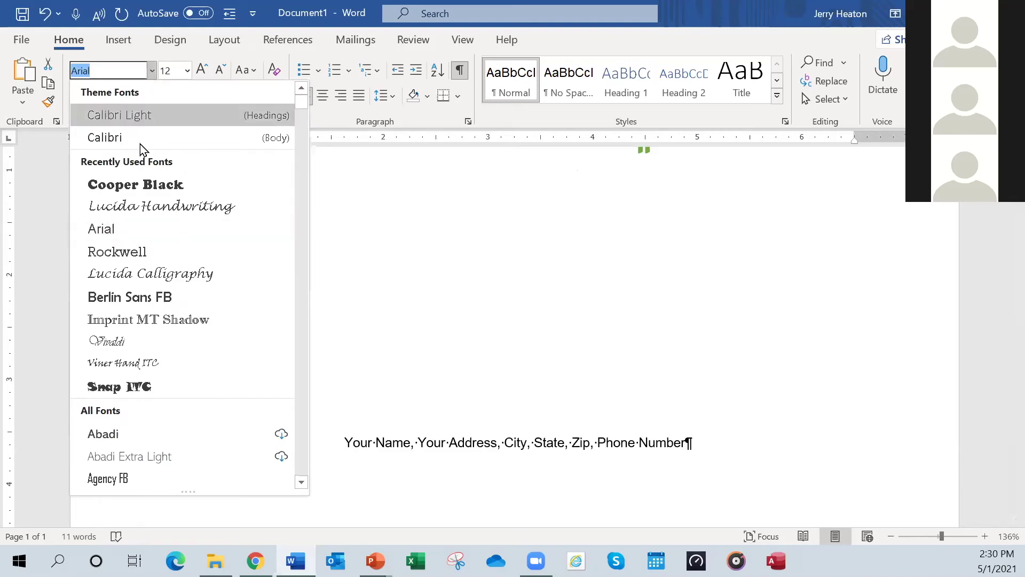
{"action": "left_click", "coordinate": [137, 212]}
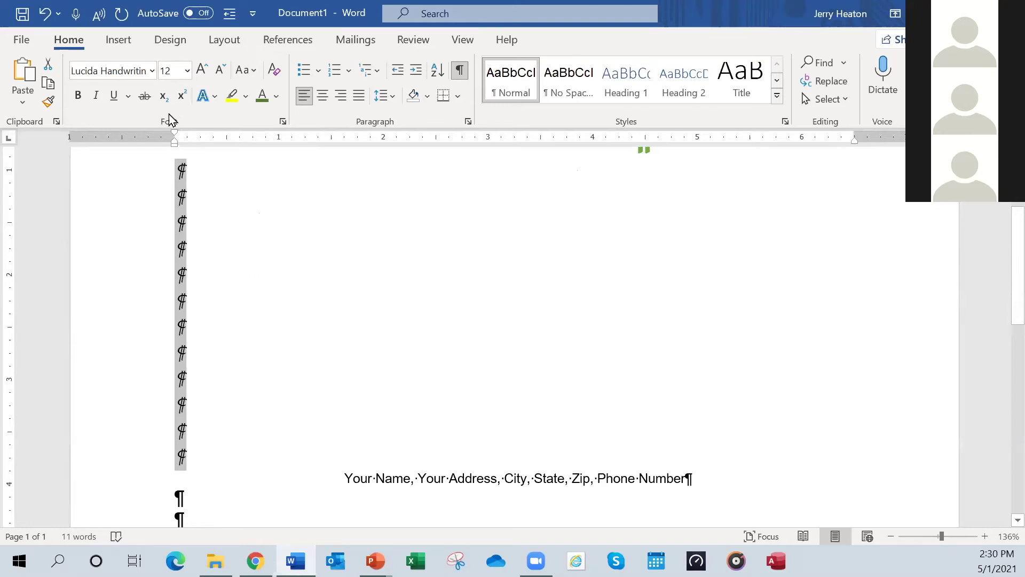
{"action": "left_click", "coordinate": [187, 71]}
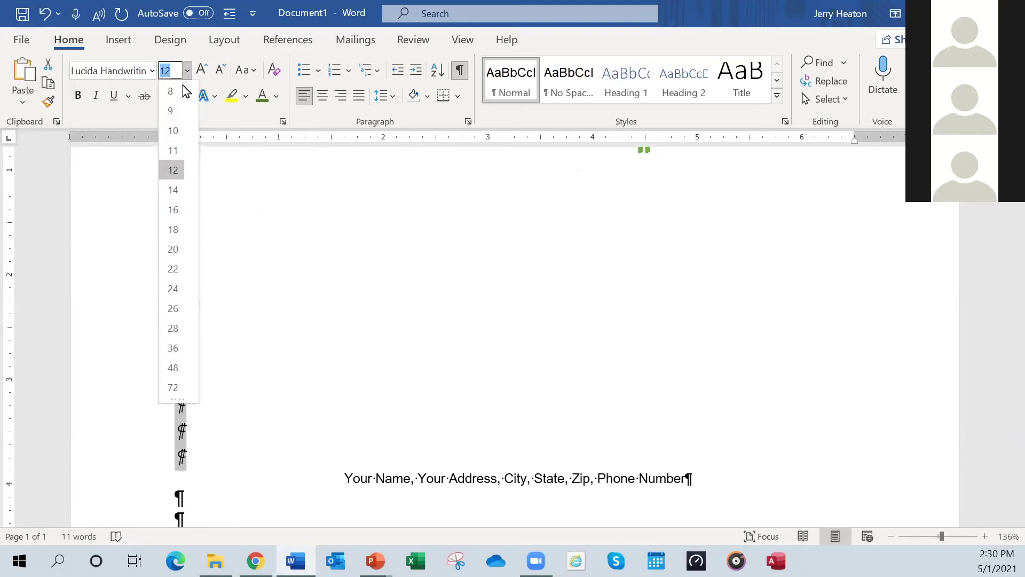
{"action": "left_click", "coordinate": [176, 211]}
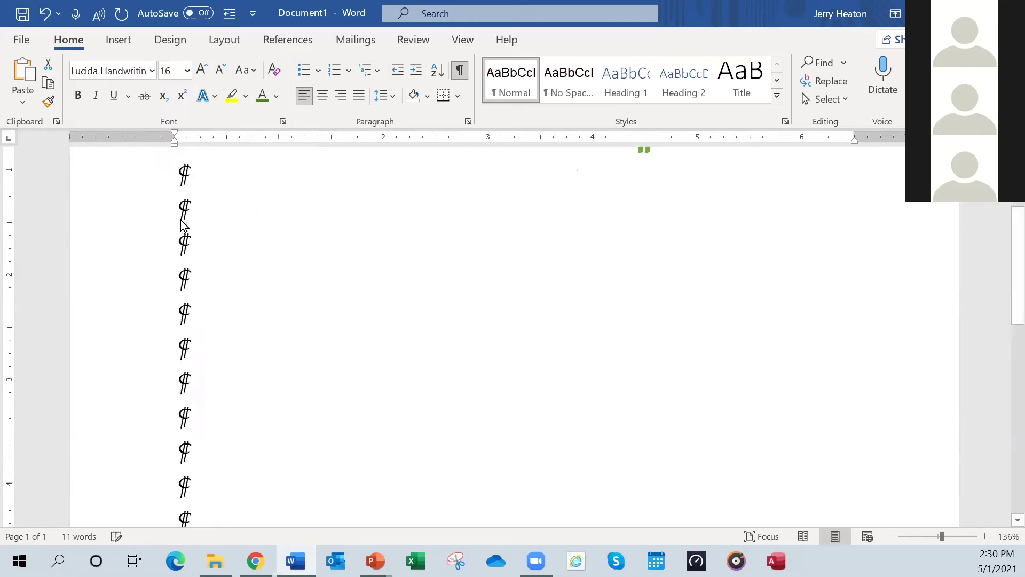
{"action": "scroll", "coordinate": [229, 288], "scroll_direction": "down", "scroll_amount": 5}
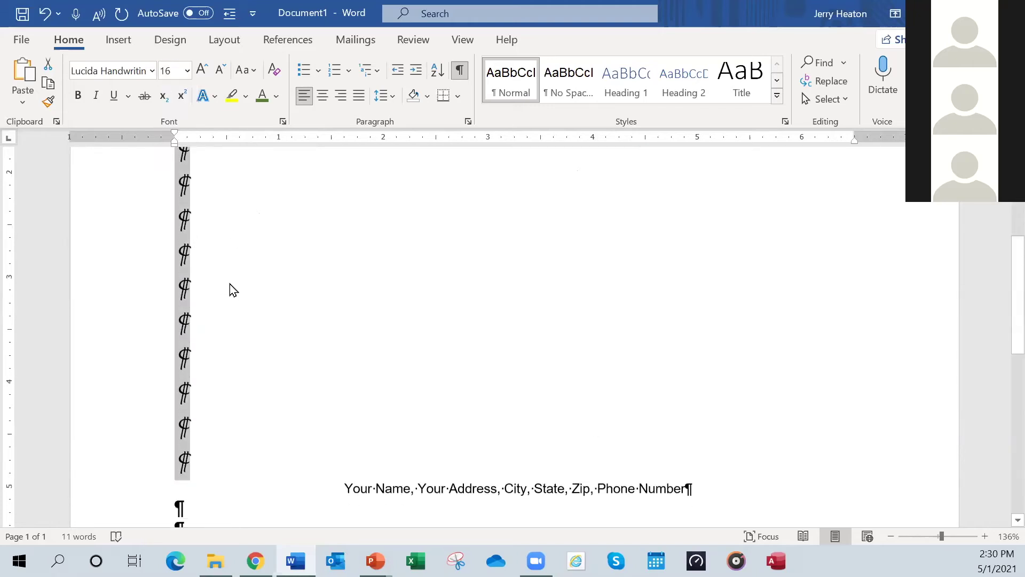
{"action": "scroll", "coordinate": [249, 263], "scroll_direction": "up", "scroll_amount": 3}
{"action": "left_click", "coordinate": [230, 219]}
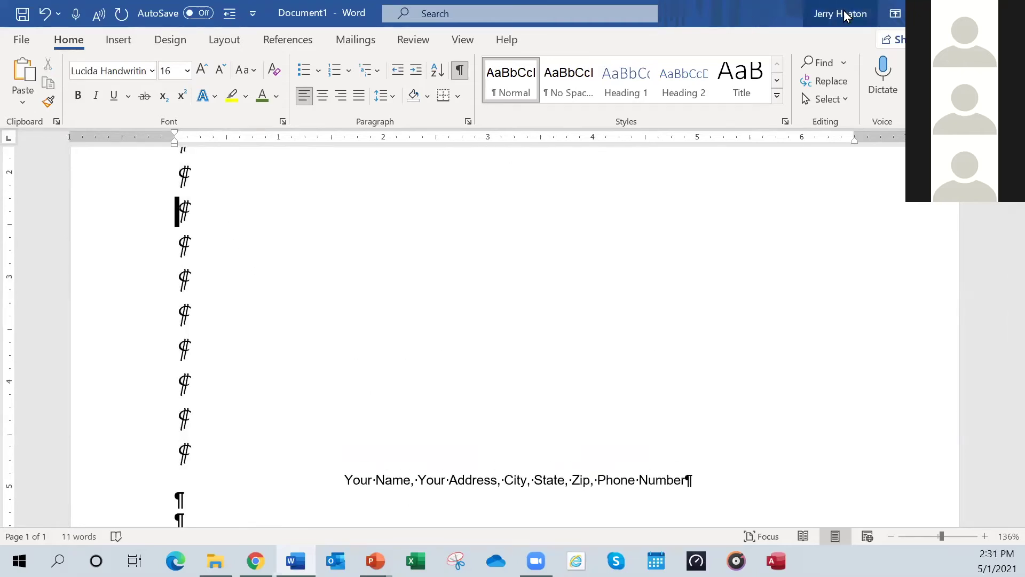
Step: Dictate "It will look like this whenever I finish." into the blank handwriting-style line below the heading and pause dictation
{"action": "left_click", "coordinate": [883, 71]}
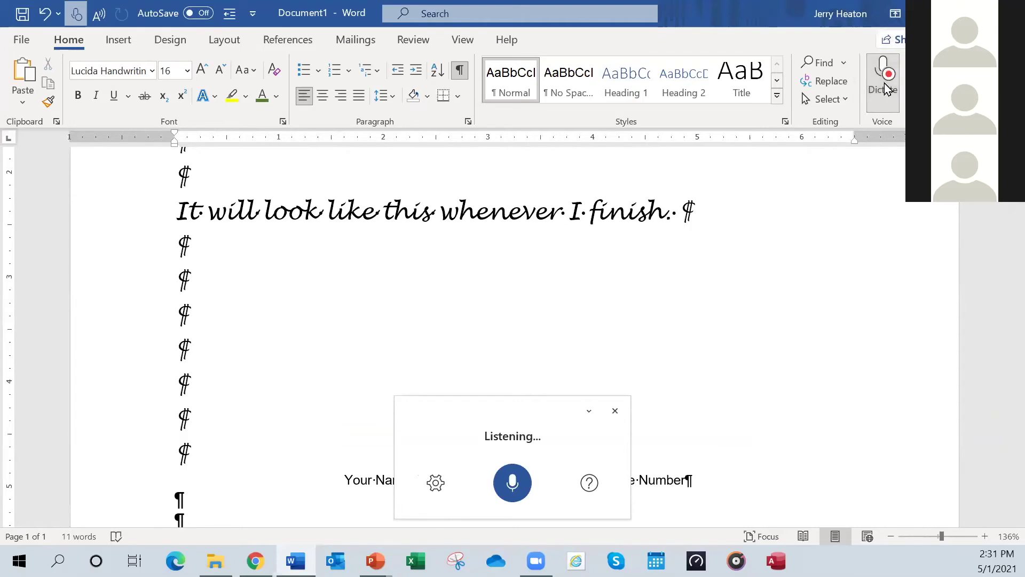
{"action": "left_click", "coordinate": [886, 89]}
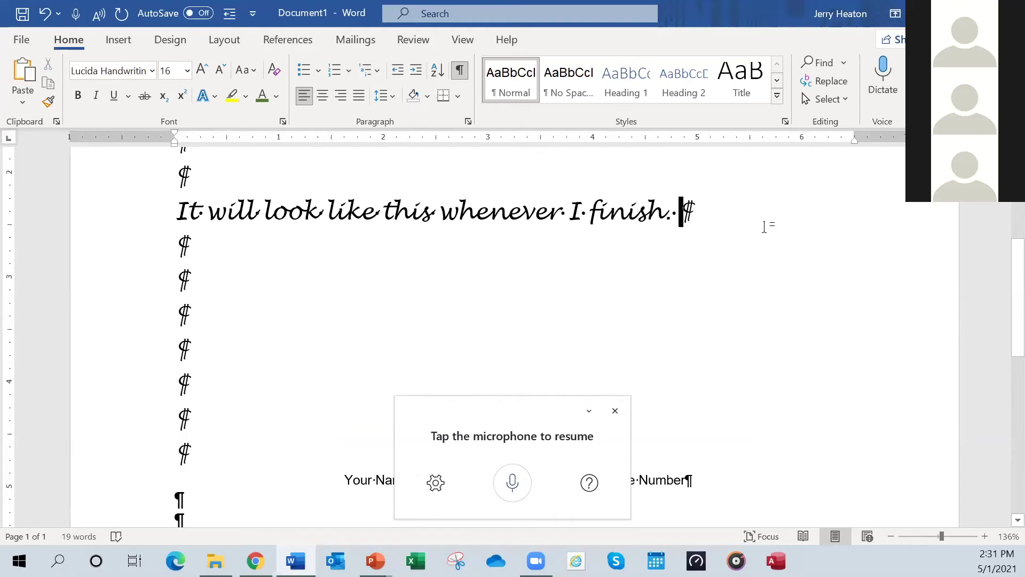
Step: Delete the whole dictated sample sentence together with its paragraph mark and end the dictation session
{"action": "key", "text": "ctrl+shift+Left"}
{"action": "key", "text": "ctrl+shift+Left"}
{"action": "key", "text": "ctrl+shift+Left"}
{"action": "key", "text": "ctrl+shift+Left"}
{"action": "key", "text": "ctrl+shift+Left"}
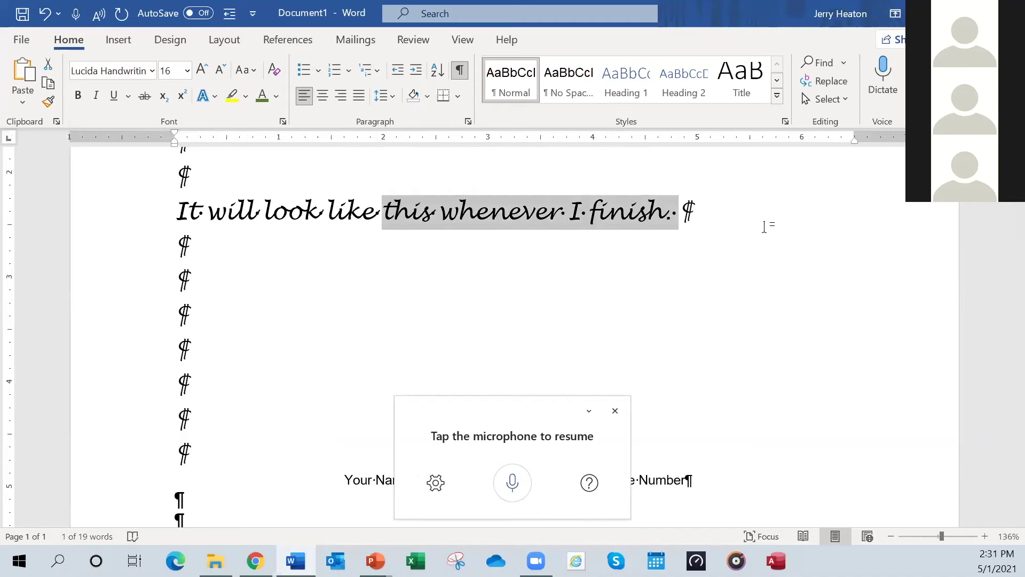
{"action": "key", "text": "ctrl+shift+Left"}
{"action": "key", "text": "ctrl+shift+Left"}
{"action": "key", "text": "ctrl+shift+Left"}
{"action": "key", "text": "ctrl+shift+Left"}
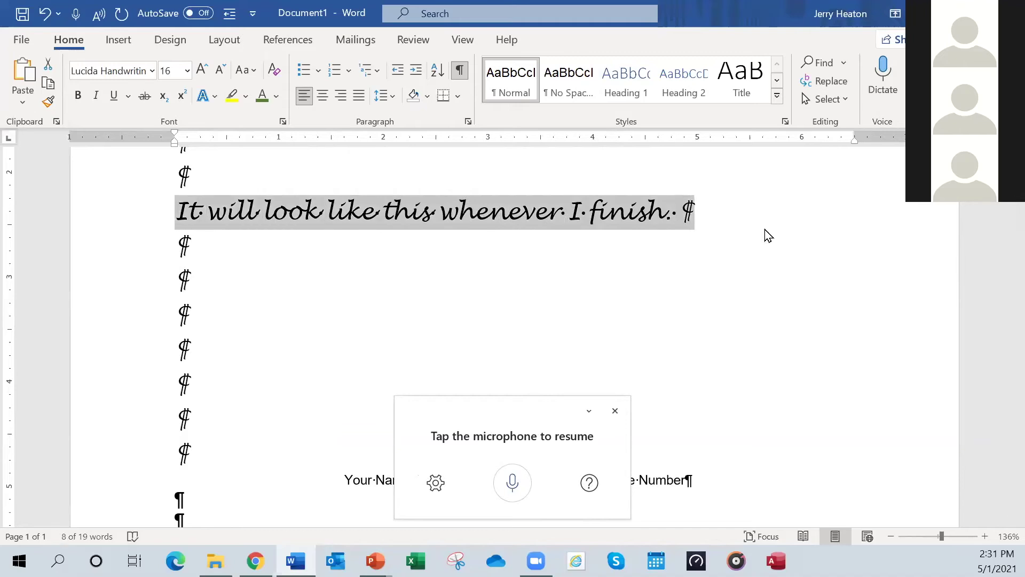
{"action": "key", "text": "Delete"}
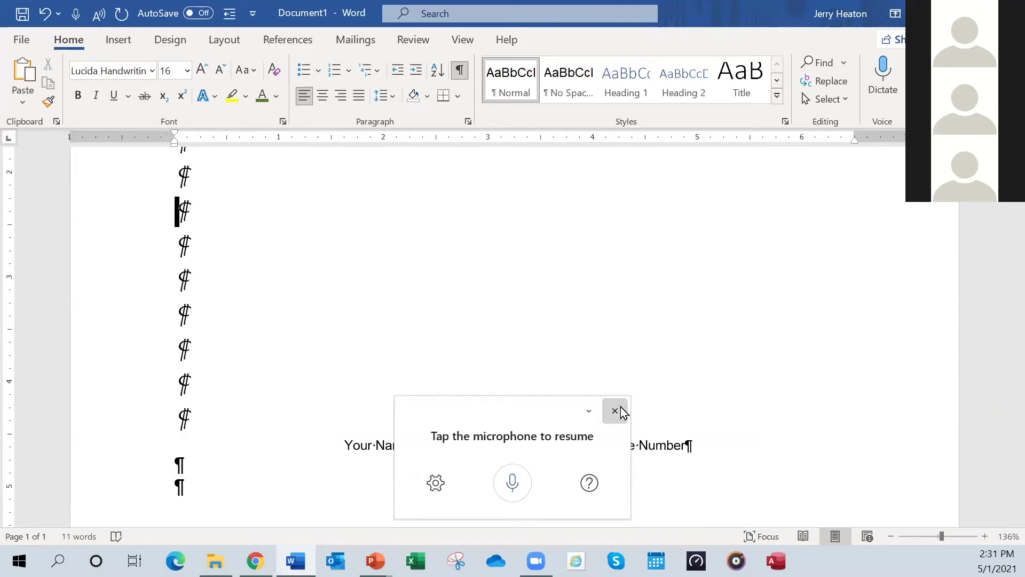
{"action": "left_click", "coordinate": [615, 413]}
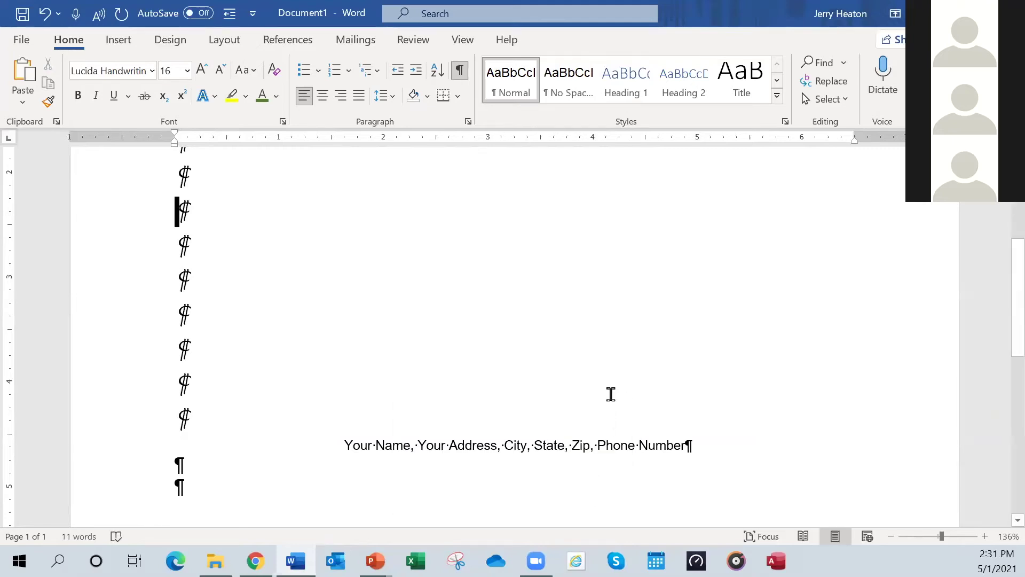
Step: Select the entire document content and apply Outside Borders around it
{"action": "scroll", "coordinate": [518, 361], "scroll_direction": "up", "scroll_amount": 5}
{"action": "scroll", "coordinate": [513, 372], "scroll_direction": "down", "scroll_amount": 3}
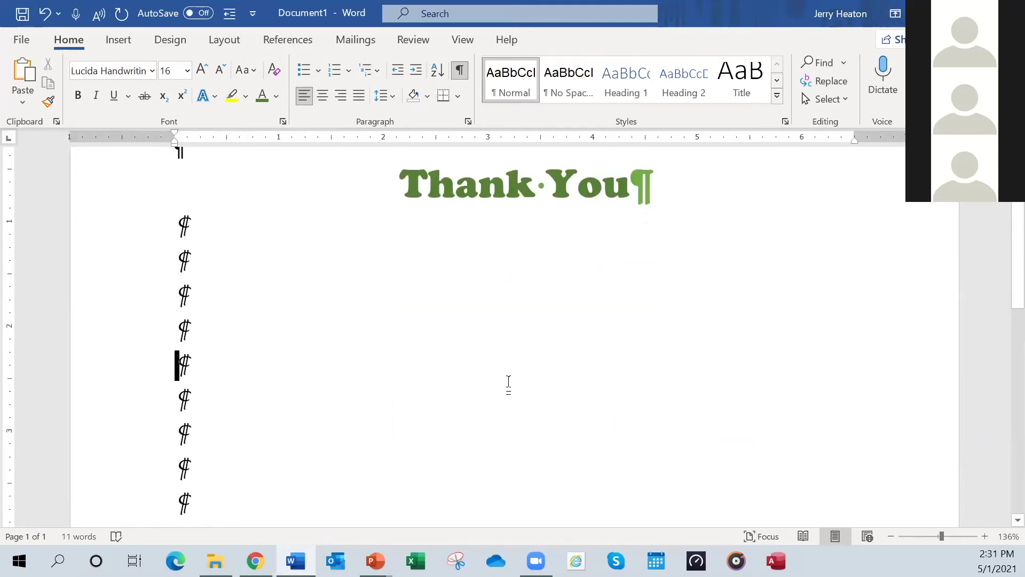
{"action": "scroll", "coordinate": [505, 385], "scroll_direction": "up", "scroll_amount": 3}
{"action": "scroll", "coordinate": [472, 407], "scroll_direction": "down", "scroll_amount": 4}
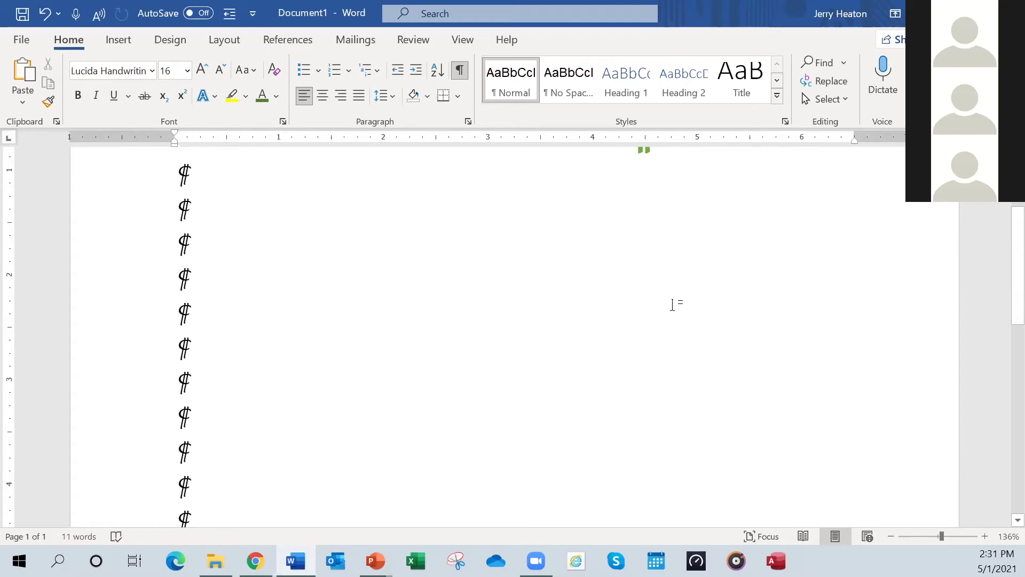
{"action": "scroll", "coordinate": [672, 304], "scroll_direction": "down", "scroll_amount": 5, "text": "ctrl"}
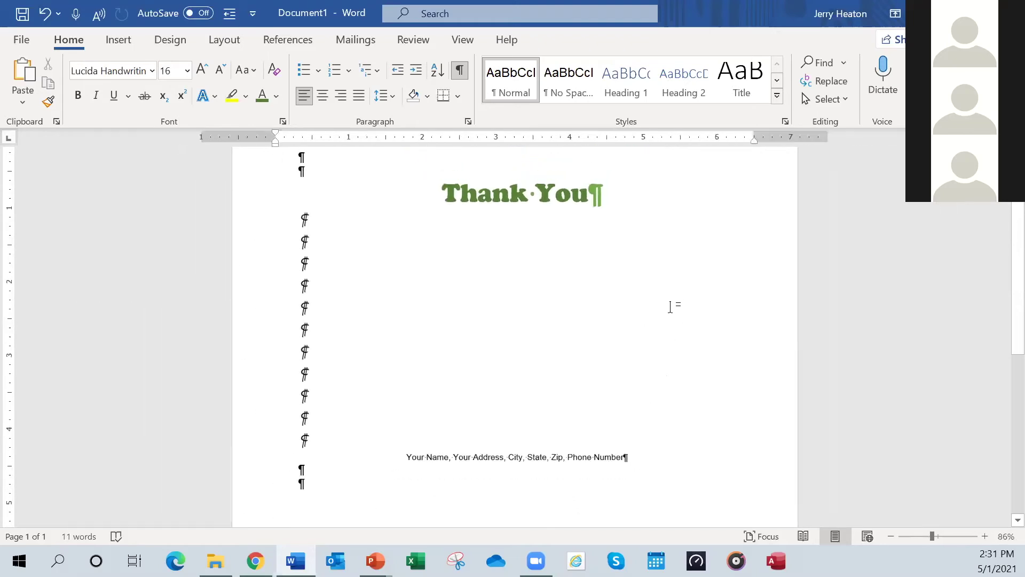
{"action": "scroll", "coordinate": [669, 307], "scroll_direction": "down", "scroll_amount": 1, "text": "ctrl"}
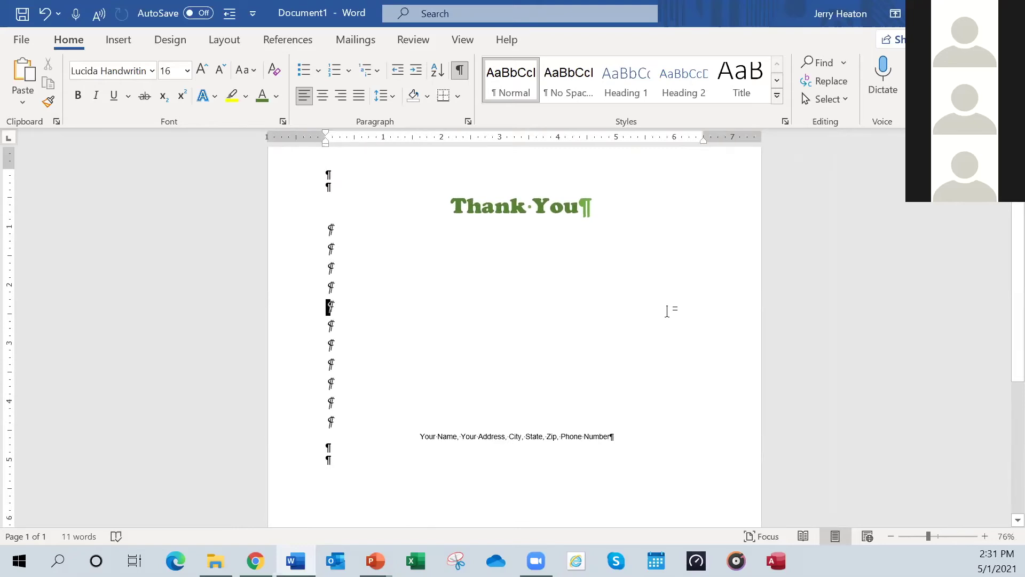
{"action": "key", "text": "ctrl+a"}
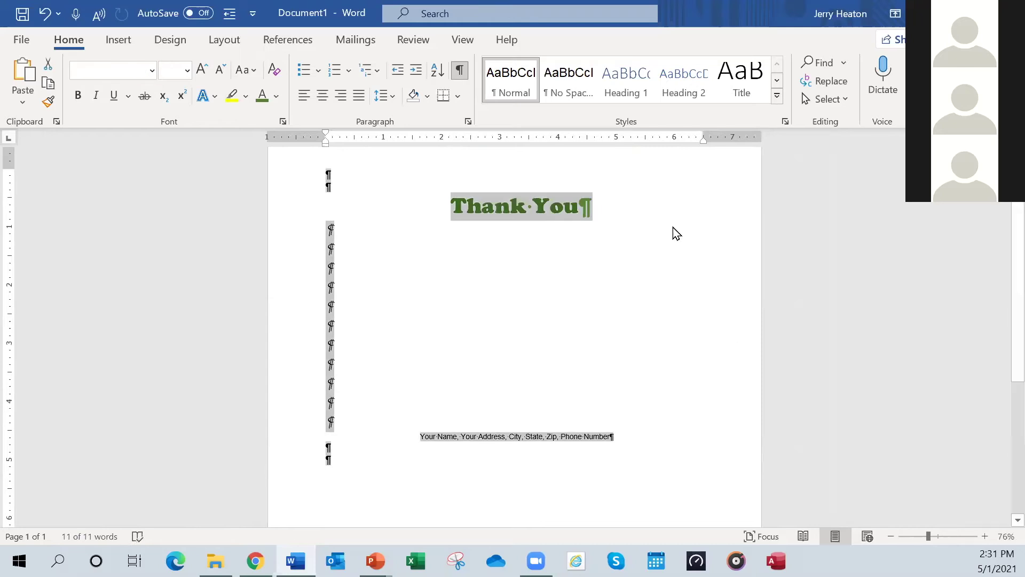
{"action": "left_click", "coordinate": [457, 98]}
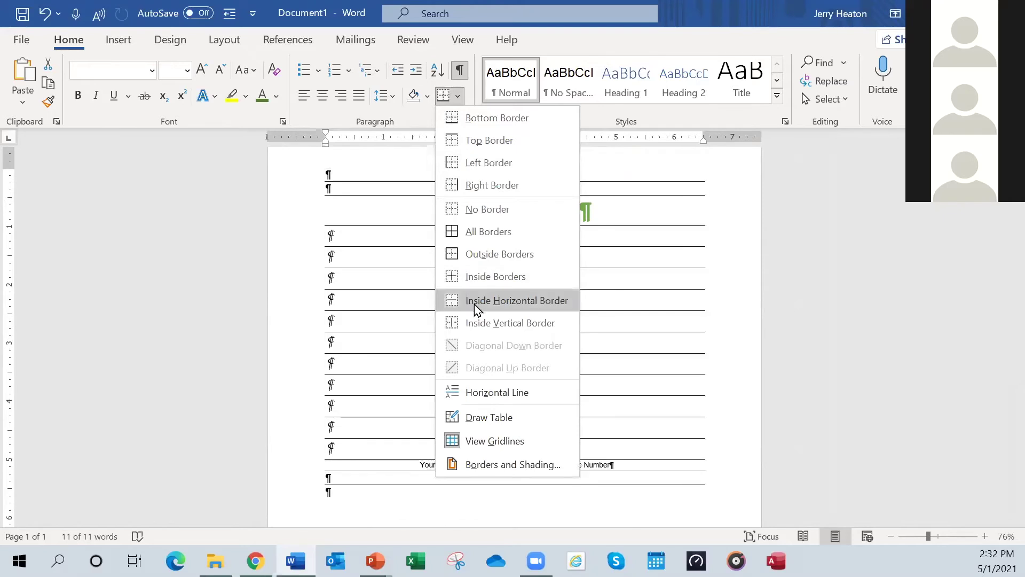
{"action": "left_click", "coordinate": [485, 259]}
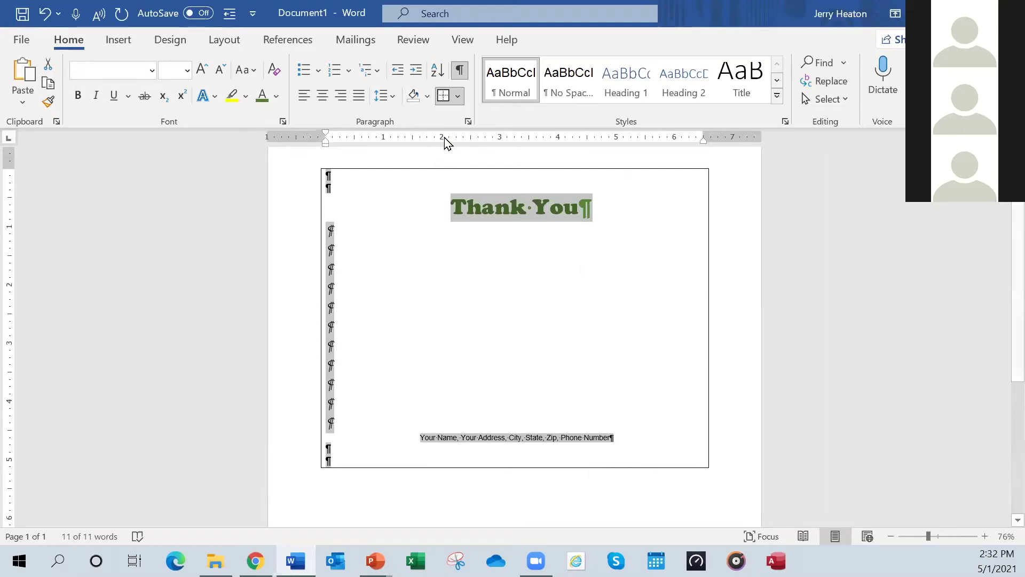
Step: Set the box border around the selected note to a 3 pt width and a dark green theme color
{"action": "left_click", "coordinate": [459, 96]}
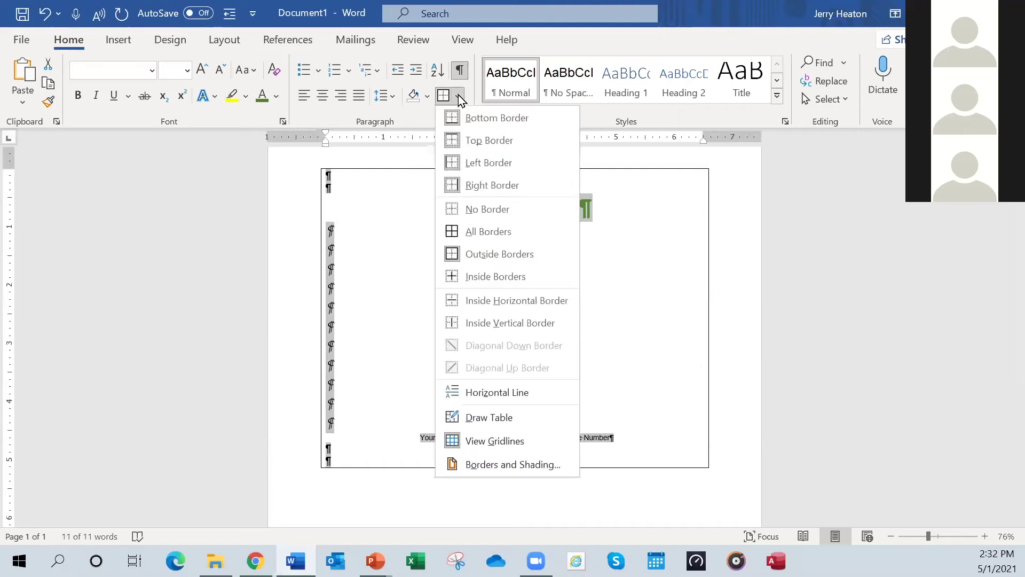
{"action": "left_click", "coordinate": [474, 467]}
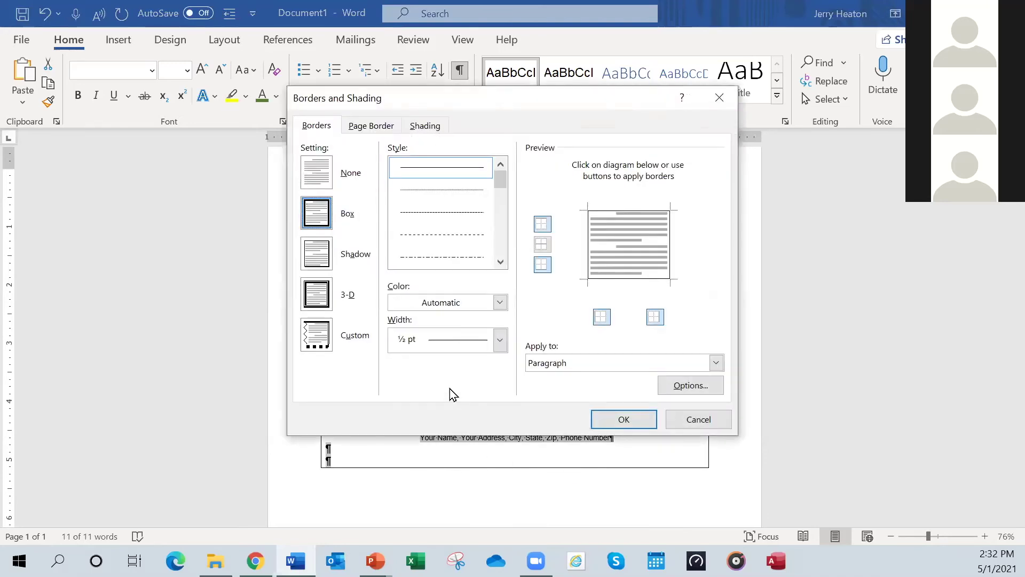
{"action": "left_click", "coordinate": [502, 350]}
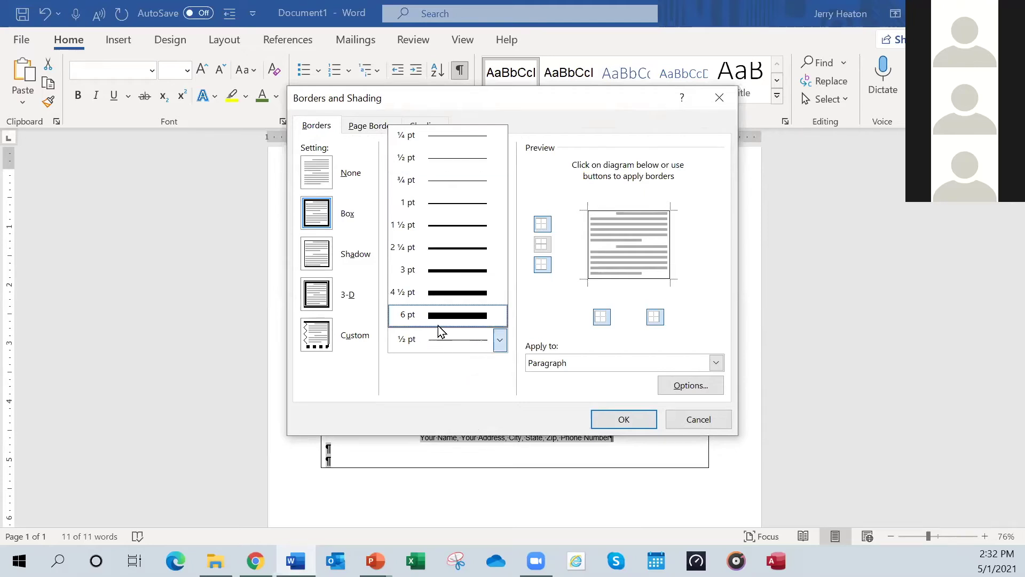
{"action": "left_click", "coordinate": [438, 271]}
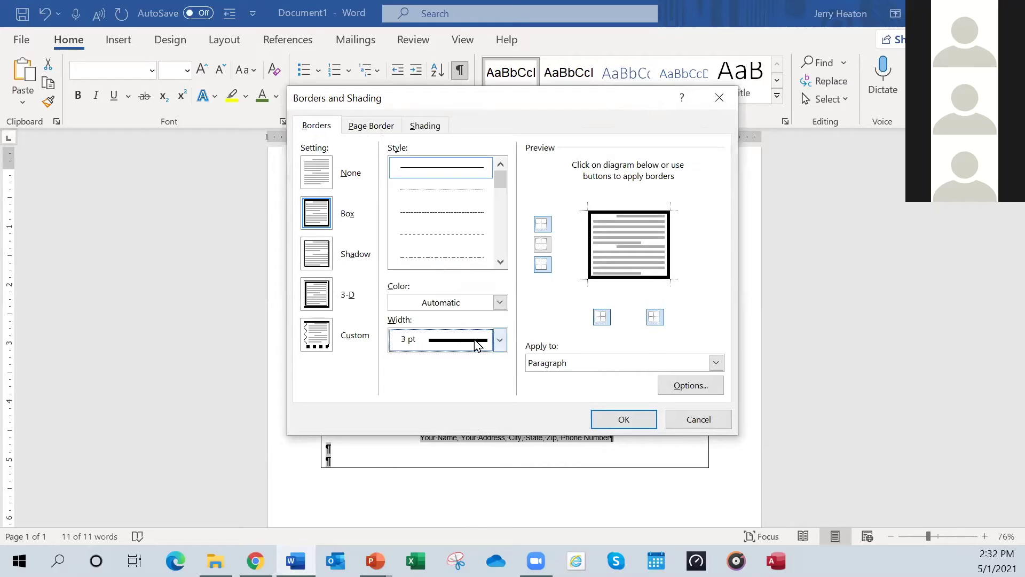
{"action": "left_click", "coordinate": [500, 302]}
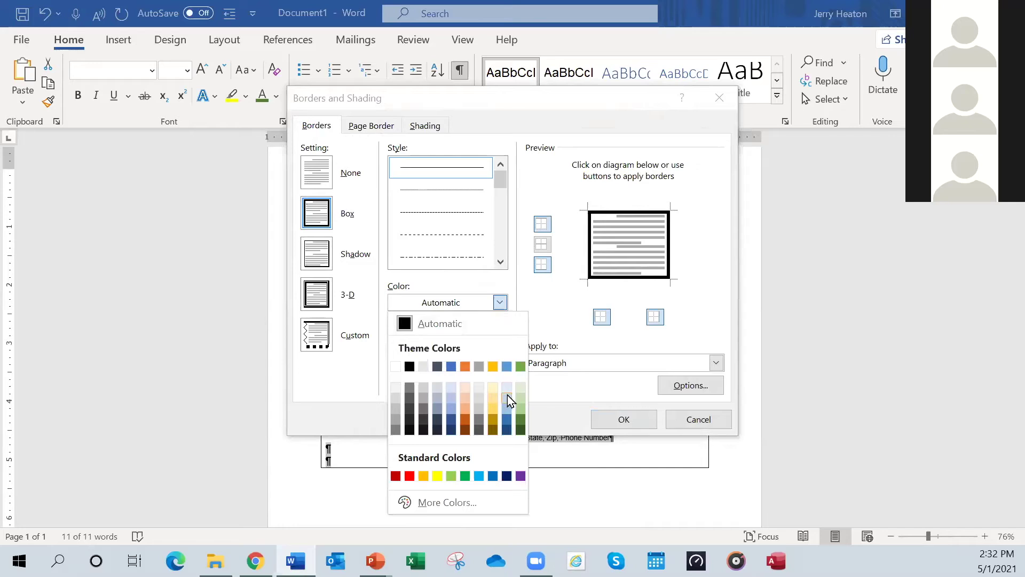
{"action": "left_click", "coordinate": [520, 421]}
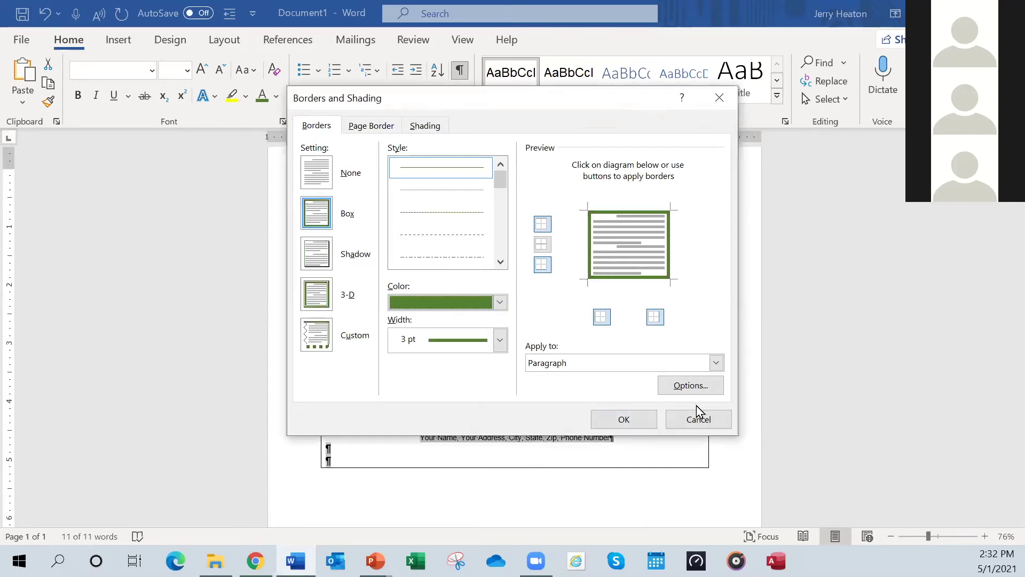
{"action": "left_click", "coordinate": [636, 421]}
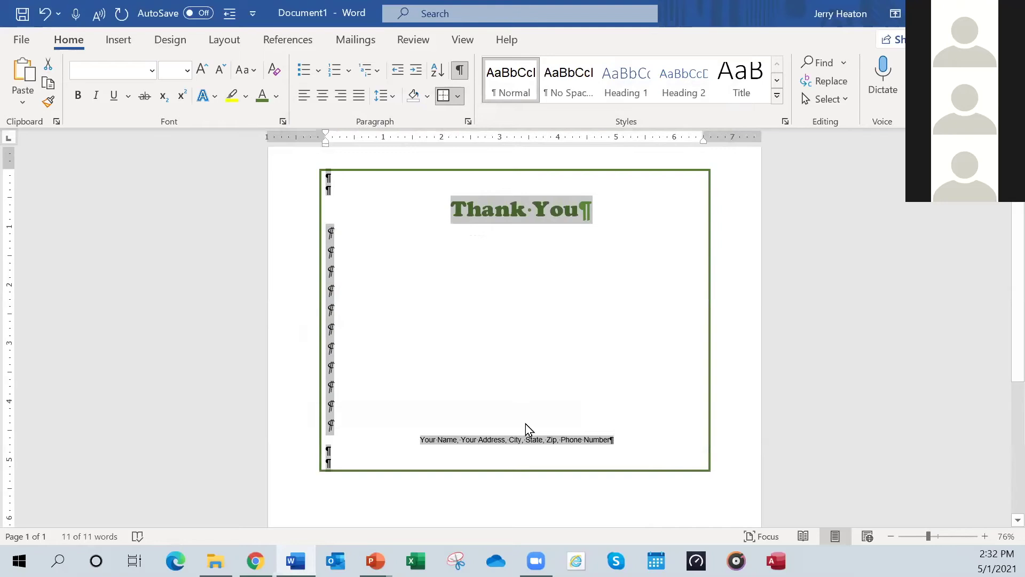